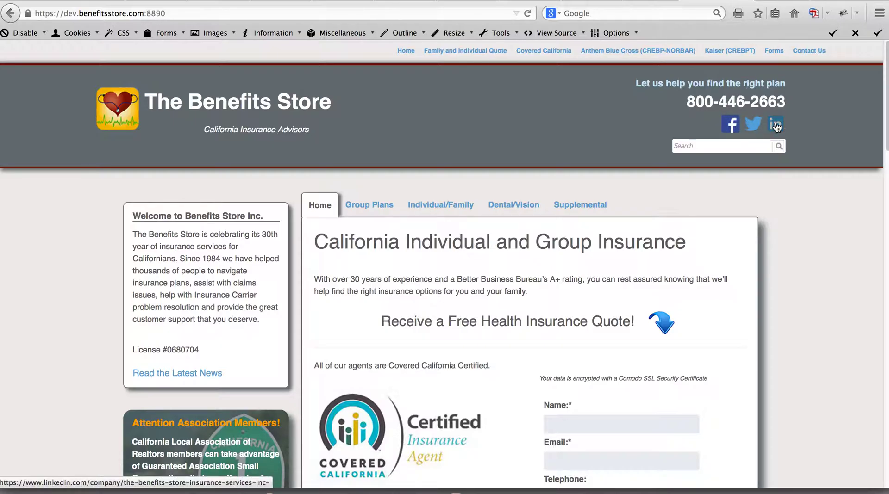
# Step: Search the site for "individual insurance" and open the Family and Individual Quote page from the suggestions
pyautogui.click(689, 147)
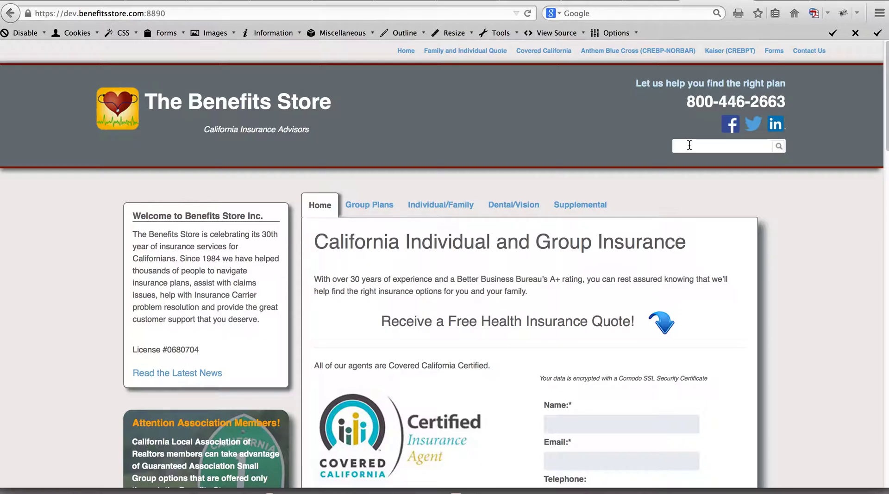
pyautogui.write('indi')
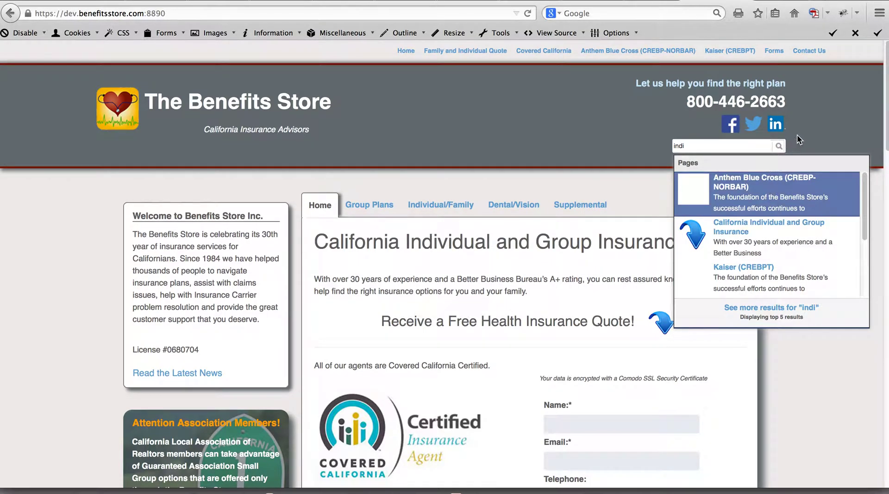
pyautogui.write('vidual insurance')
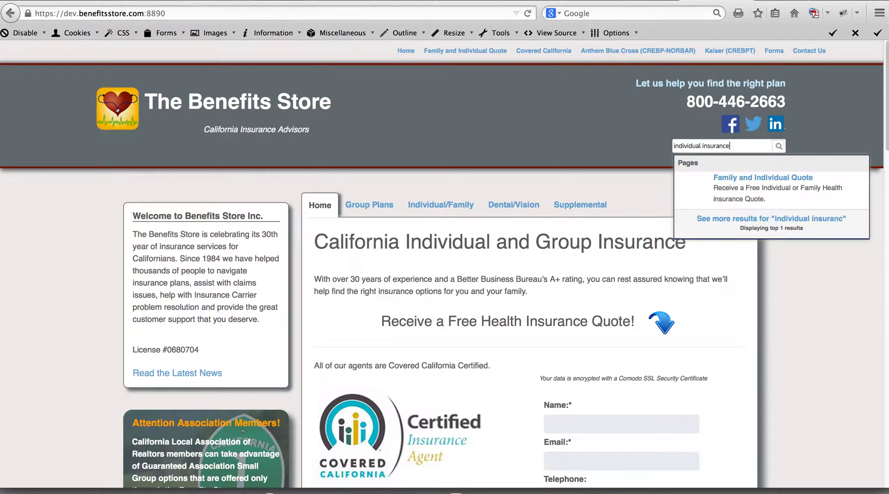
pyautogui.click(782, 182)
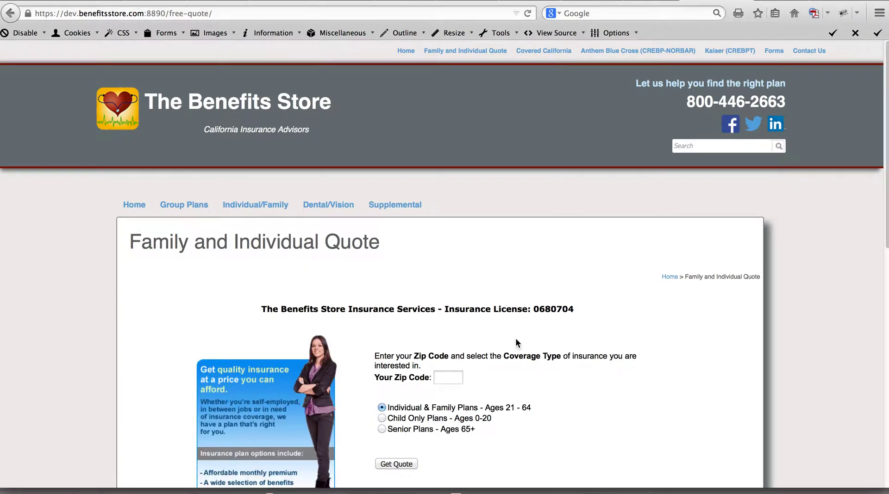
# Step: Return to the site's home page and examine its sidebar boxes, Covered California badge and quote request form
pyautogui.click(181, 102)
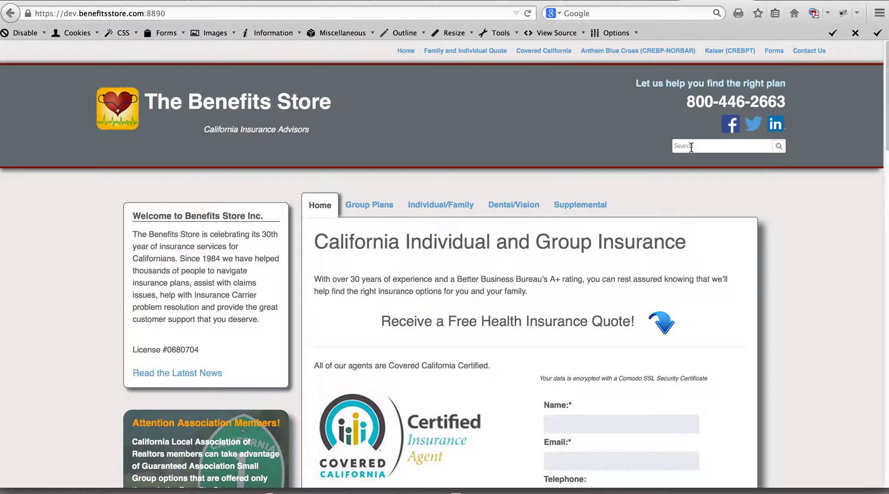
pyautogui.click(682, 147)
pyautogui.click(606, 156)
pyautogui.scroll(-2, 333, 326)
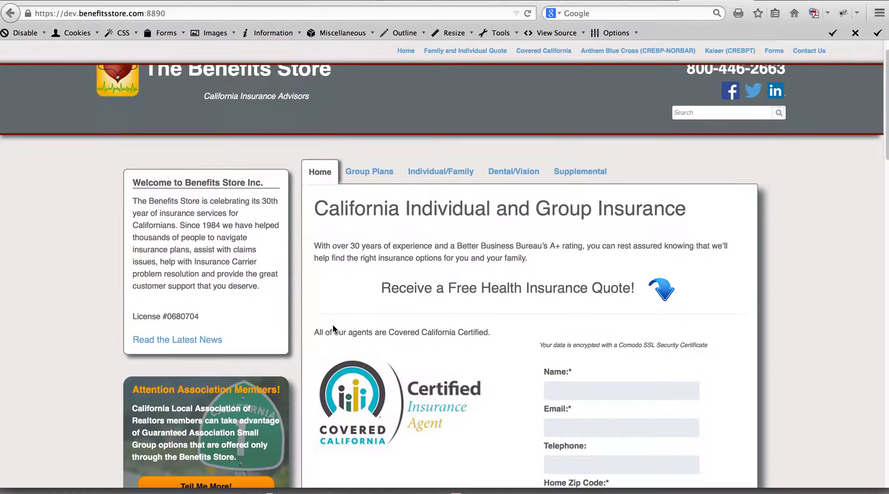
pyautogui.scroll(-3, 332, 324)
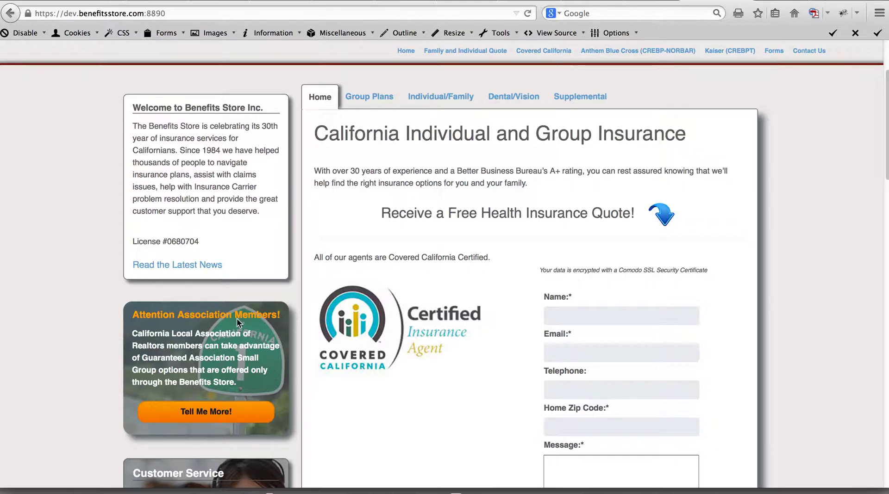
pyautogui.scroll(-3, 301, 359)
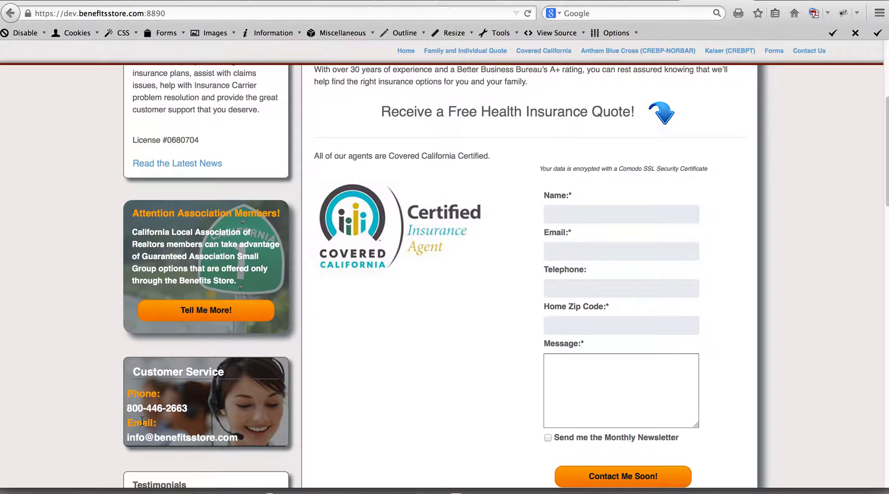
pyautogui.scroll(-3, 386, 348)
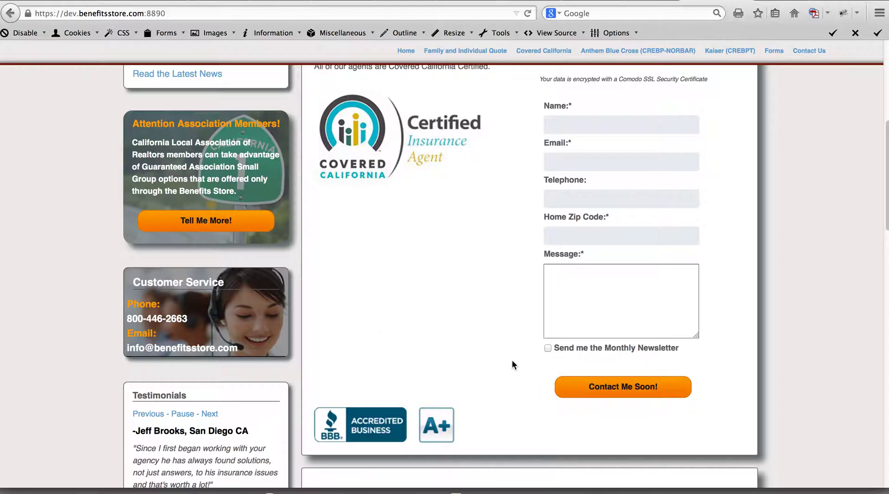
pyautogui.scroll(2, 513, 359)
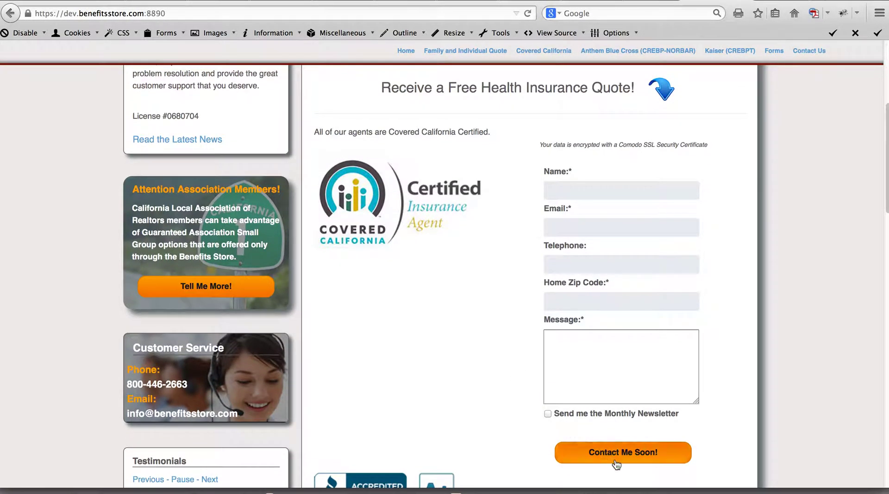
pyautogui.scroll(5, 495, 399)
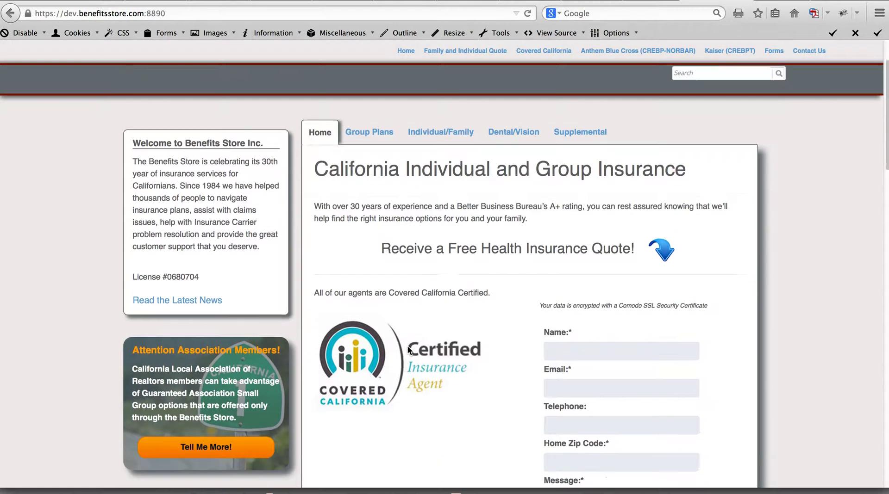
pyautogui.scroll(-2, 407, 346)
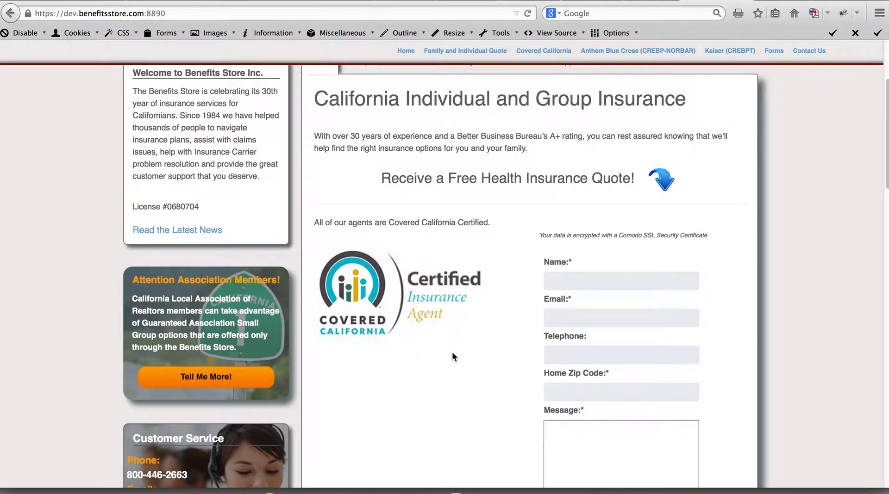
pyautogui.scroll(3, 496, 358)
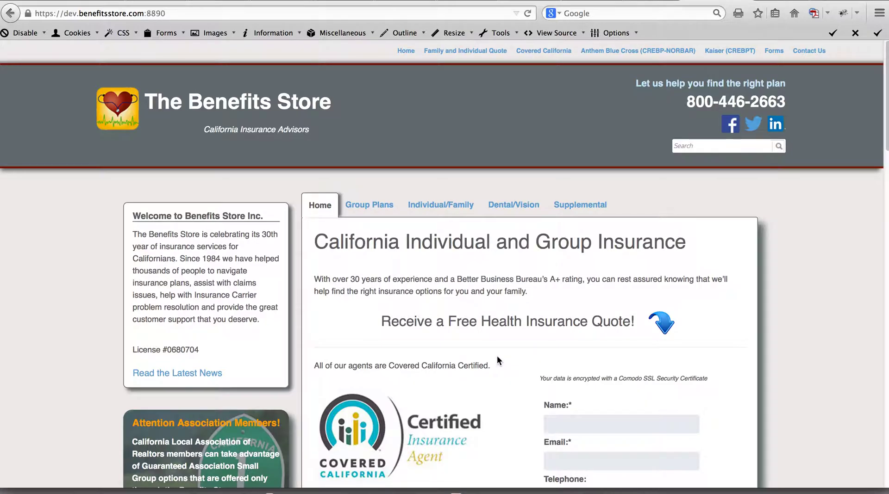
pyautogui.click(189, 13)
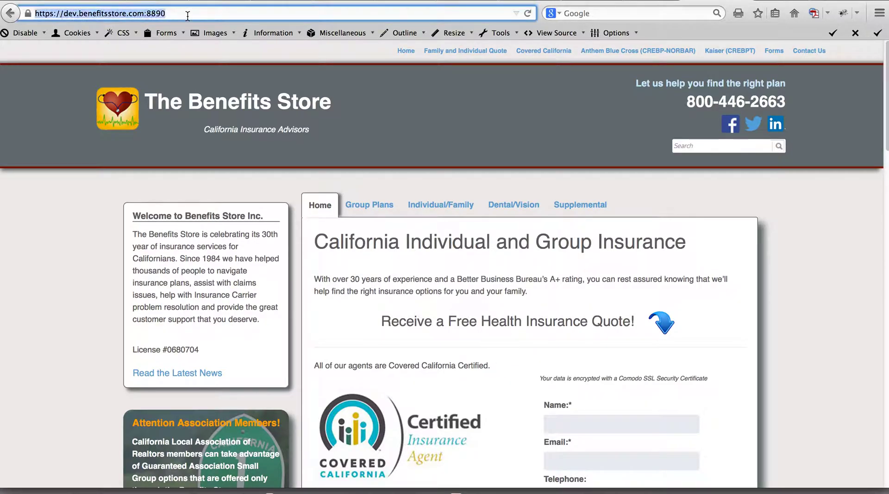
pyautogui.click(177, 16)
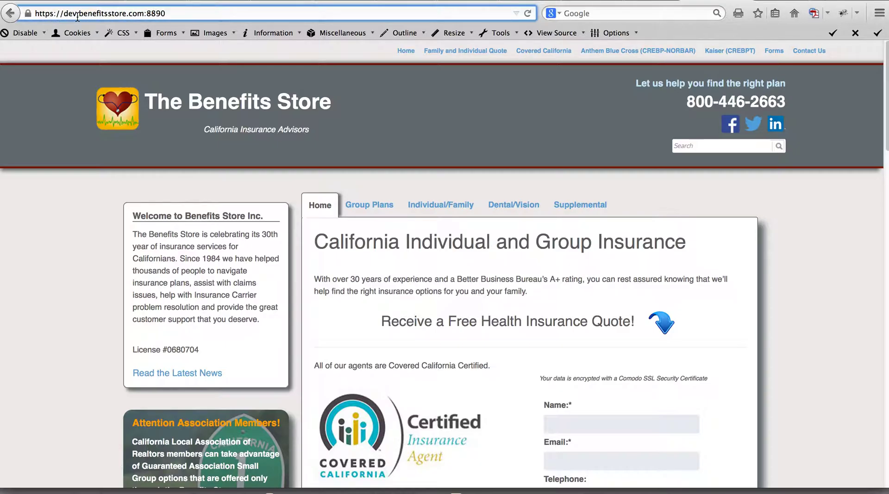
pyautogui.click(170, 13)
pyautogui.write('/')
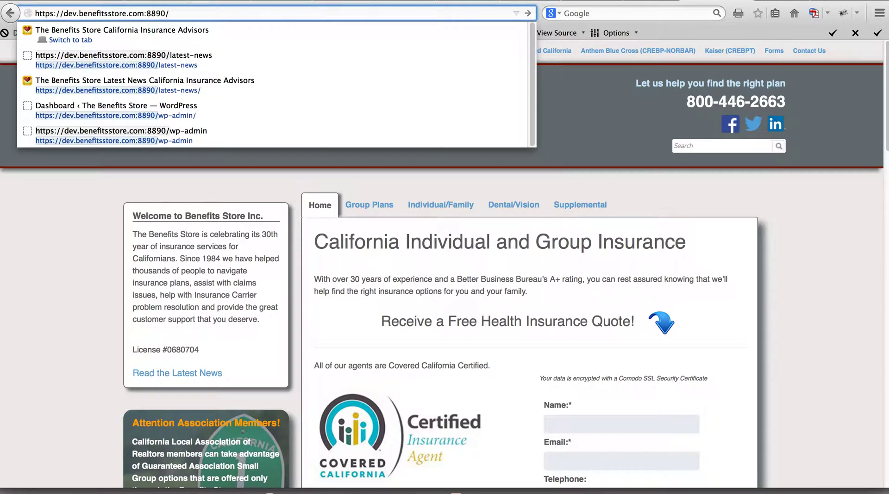
pyautogui.write('wp-')
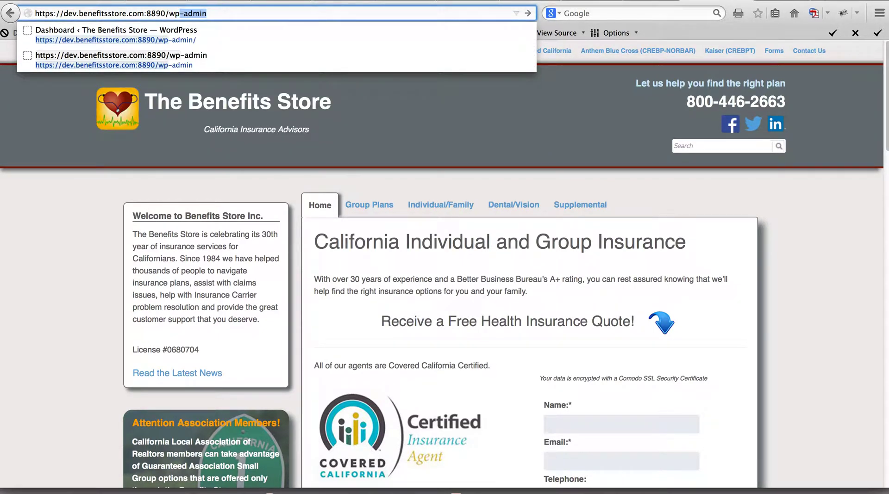
pyautogui.write('-admin')
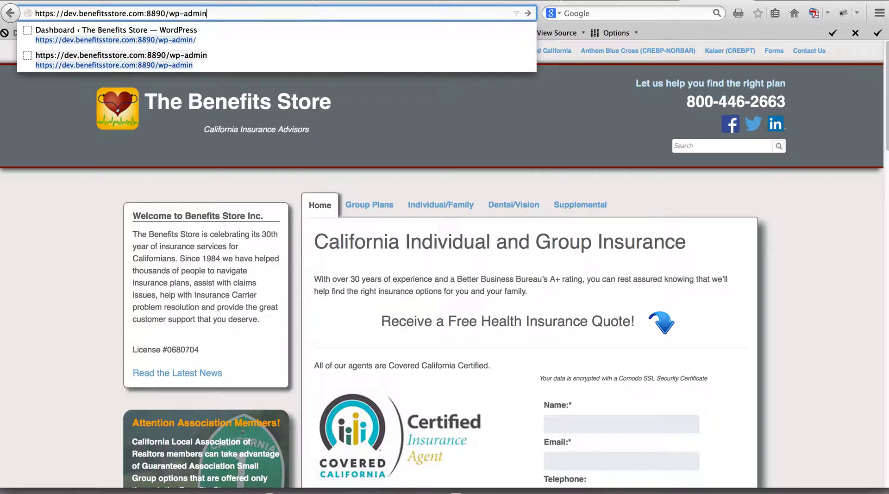
pyautogui.press('Return')
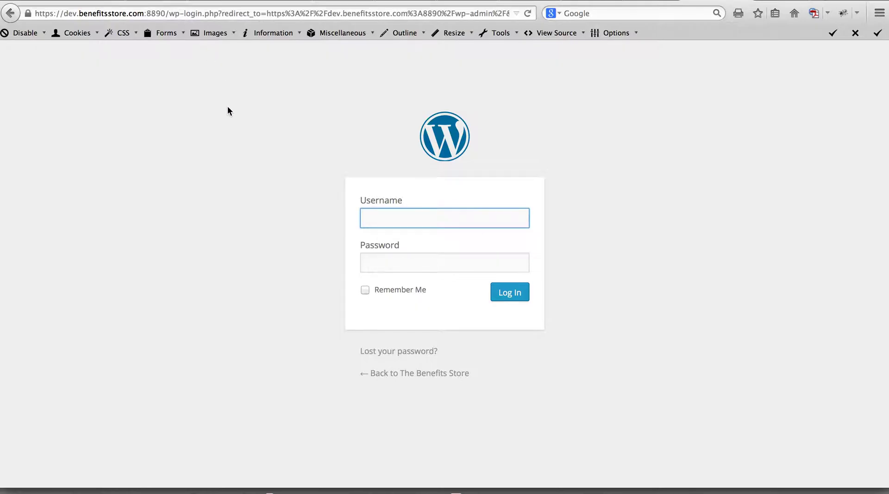
# Step: Log in to WordPress with the account username and password, and dismiss the browser's offer to remember the password
pyautogui.click(399, 220)
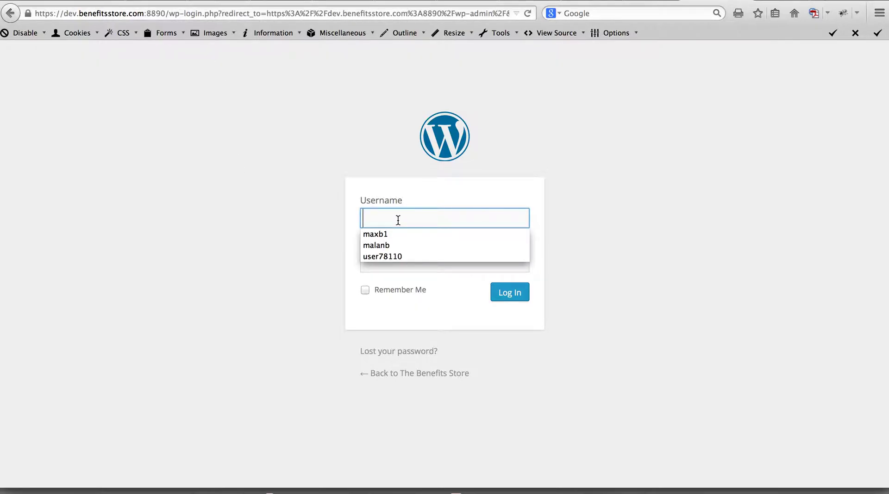
pyautogui.write('Jake')
pyautogui.press('Tab')
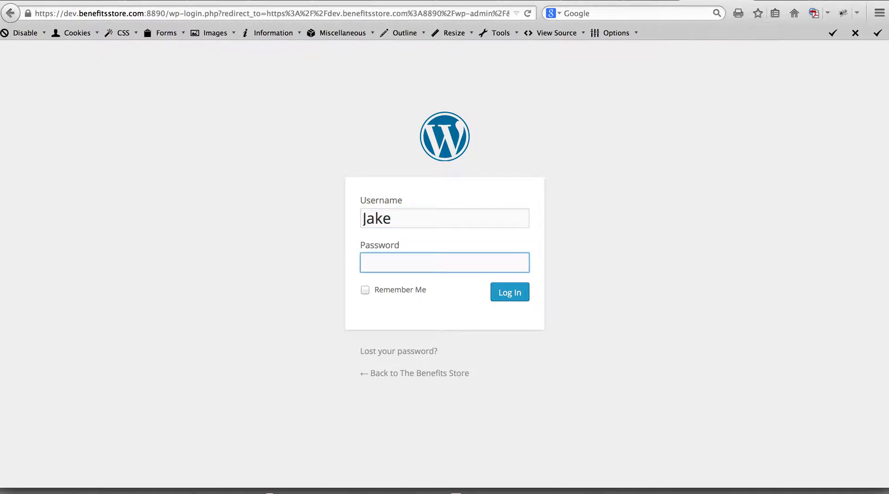
pyautogui.write('•••••••••••')
pyautogui.press('Return')
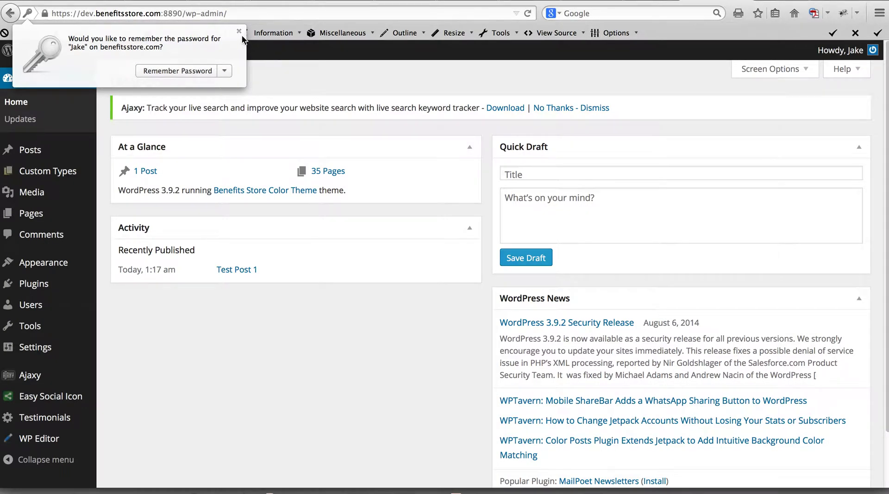
pyautogui.click(239, 31)
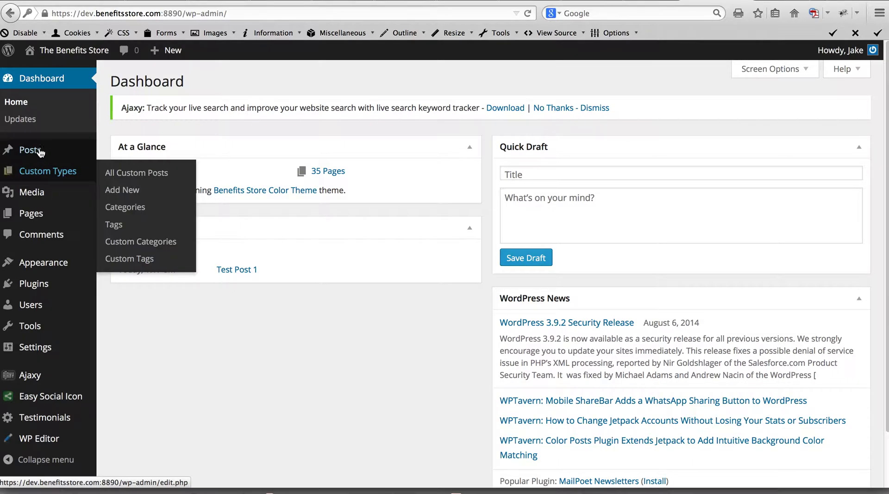
# Step: View the list of all posts and start a new post
pyautogui.moveTo(38, 150)
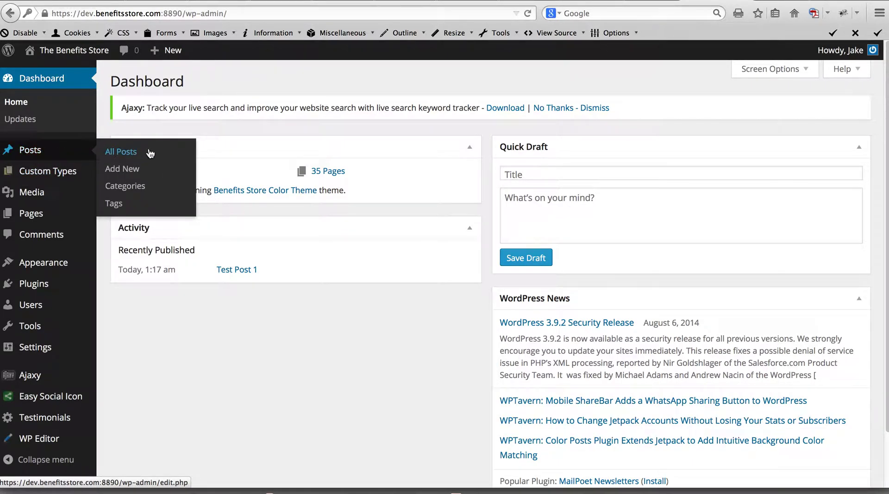
pyautogui.click(123, 154)
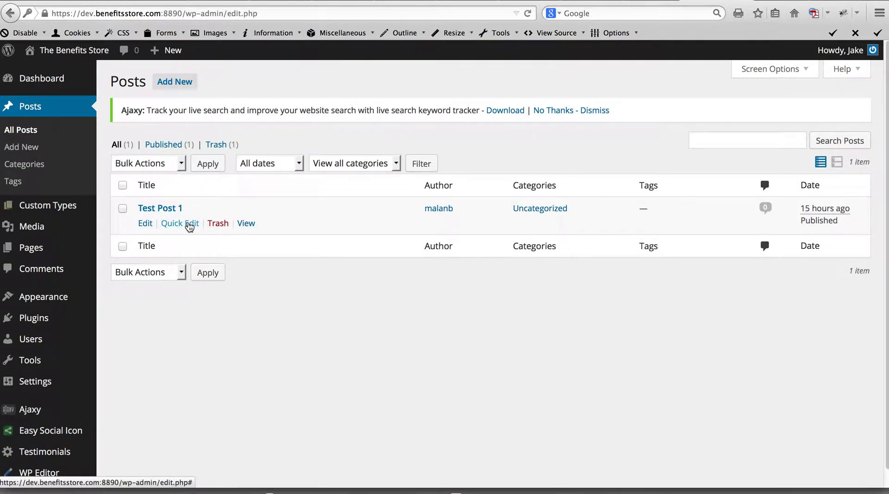
pyautogui.click(29, 150)
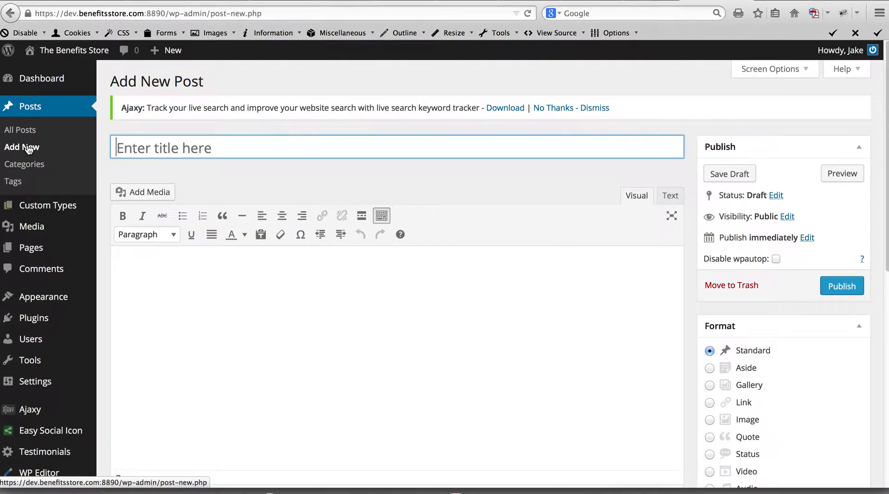
# Step: Title the new post "Covered California Enrollment Now Open"
pyautogui.click(142, 149)
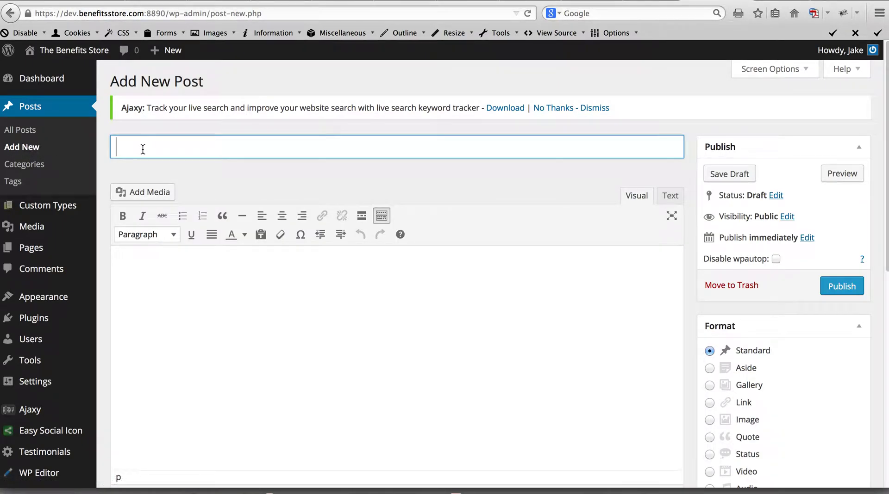
pyautogui.write('Covered California')
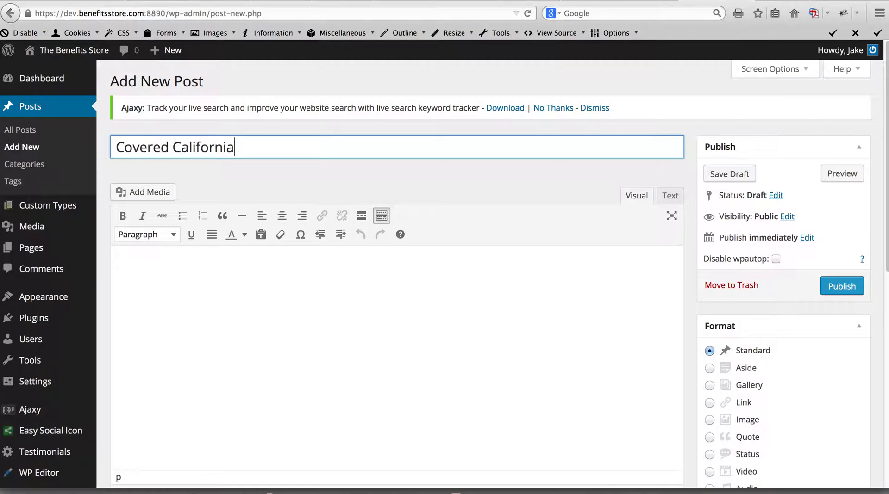
pyautogui.write(' Enrolm')
pyautogui.press('BackSpace')
pyautogui.press('BackSpace')
pyautogui.write('lo')
pyautogui.press('BackSpace')
pyautogui.write('lment ')
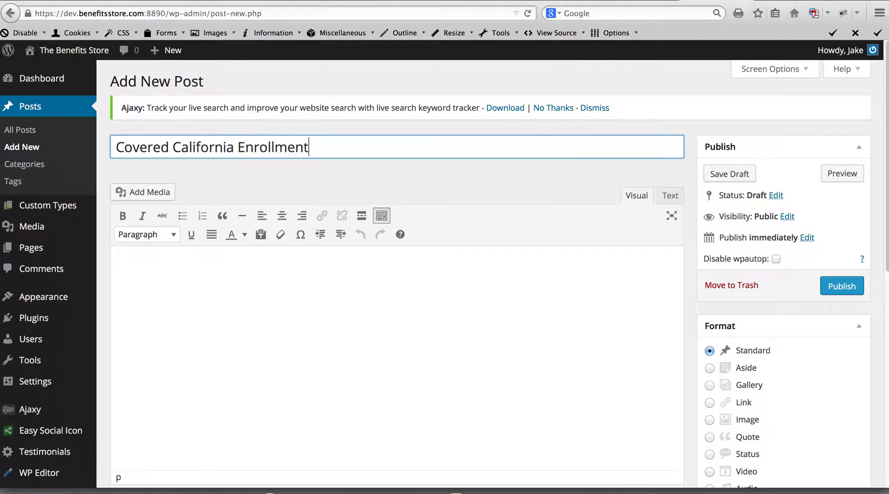
pyautogui.write('Now Open')
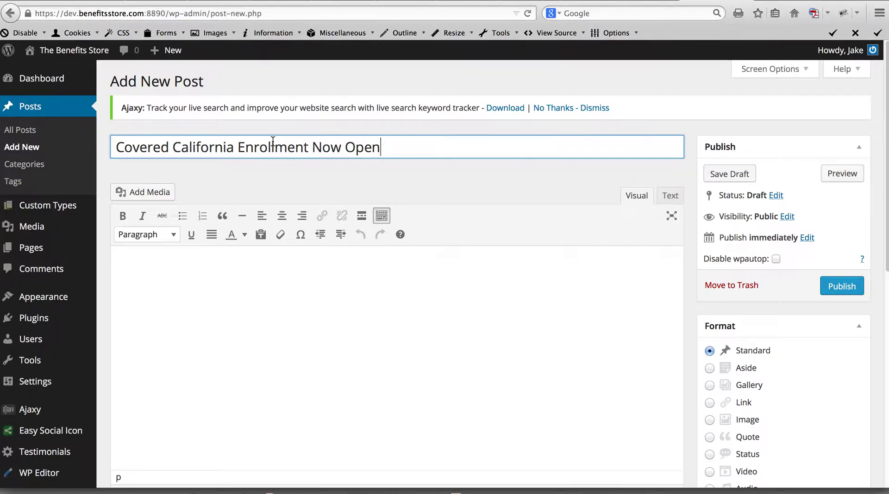
pyautogui.click(149, 250)
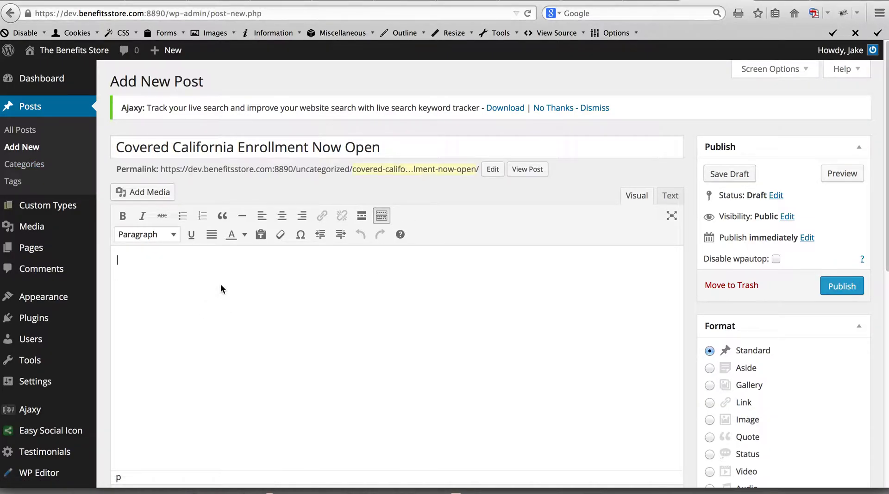
pyautogui.write('Toeijsodijfaodi')
pyautogui.press('Return')
pyautogui.write('Ajdfasdof')
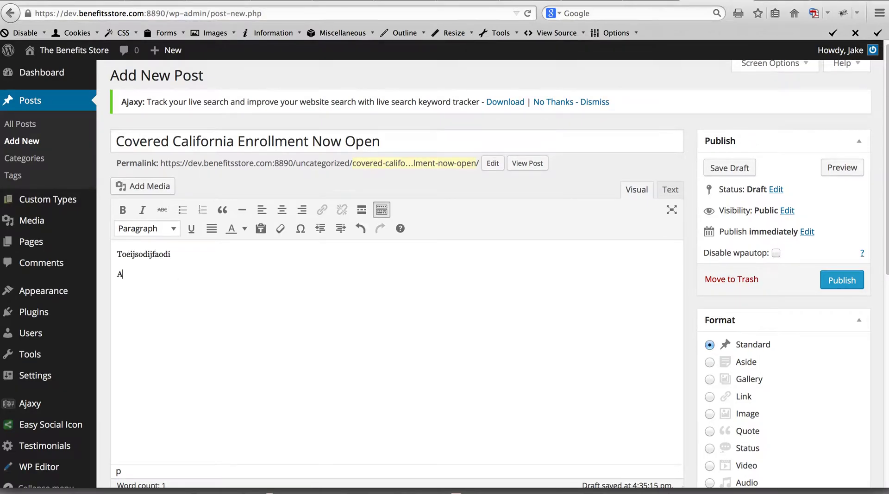
pyautogui.press('BackSpace')
pyautogui.press('BackSpace')
pyautogui.press('BackSpace')
pyautogui.press('BackSpace')
pyautogui.press('BackSpace')
pyautogui.press('BackSpace')
pyautogui.press('BackSpace')
pyautogui.press('BackSpace')
pyautogui.press('BackSpace')
pyautogui.press('BackSpace')
pyautogui.press('BackSpace')
pyautogui.press('BackSpace')
pyautogui.press('BackSpace')
pyautogui.press('BackSpace')
pyautogui.press('BackSpace')
pyautogui.press('BackSpace')
pyautogui.press('BackSpace')
pyautogui.press('BackSpace')
pyautogui.press('BackSpace')
pyautogui.press('BackSpace')
pyautogui.press('BackSpace')
pyautogui.press('BackSpace')
pyautogui.press('BackSpace')
pyautogui.press('BackSpace')
pyautogui.press('BackSpace')
# Step: Start adding media to the post and look through the existing items in the media library
pyautogui.click(140, 187)
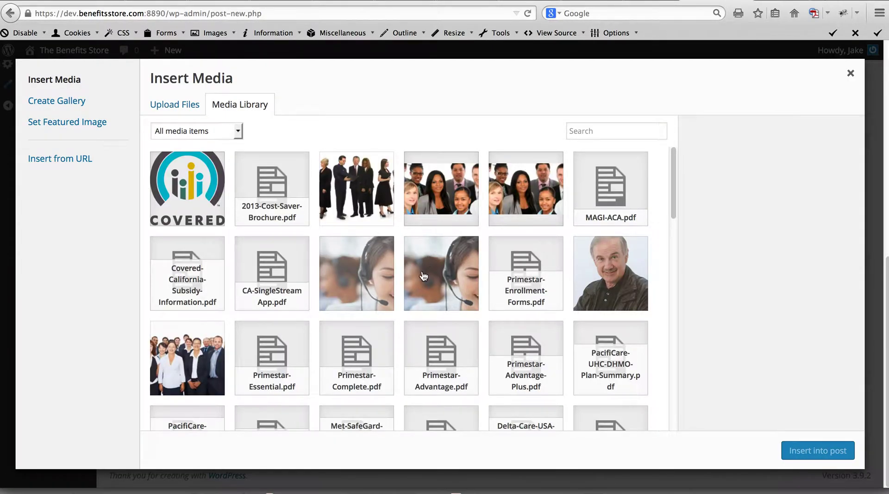
pyautogui.scroll(-12, 399, 316)
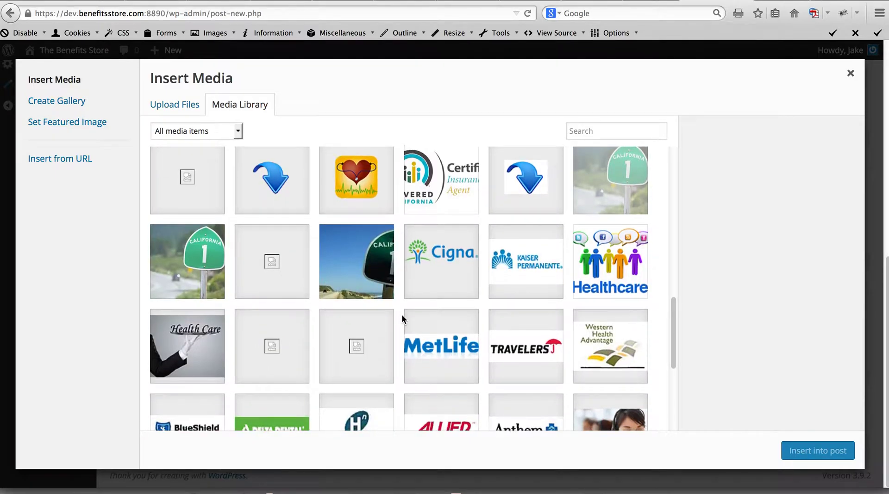
pyautogui.scroll(-5, 402, 314)
pyautogui.scroll(15, 402, 314)
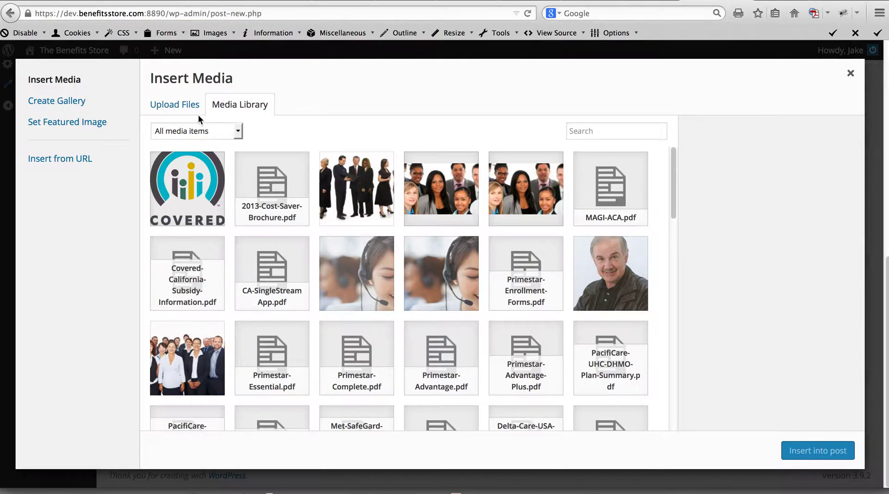
# Step: Upload california.png from the Desktop folder benefits_store/California_Logos to the media library
pyautogui.click(175, 108)
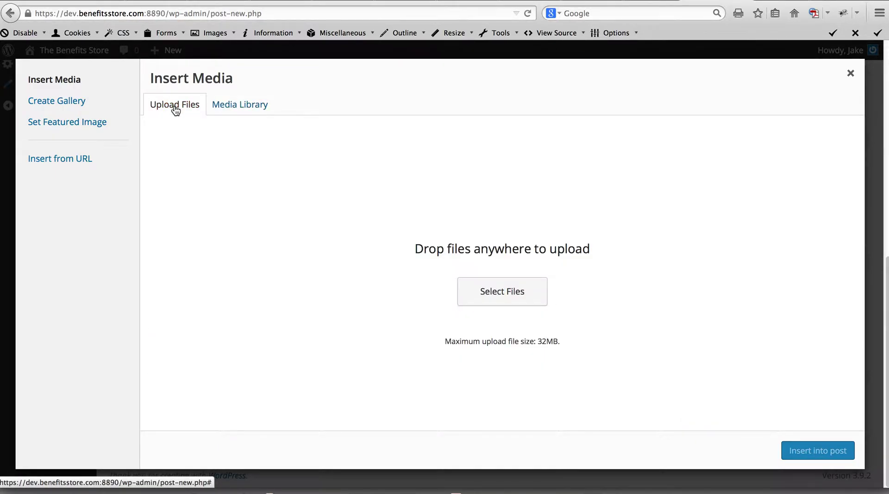
pyautogui.click(494, 297)
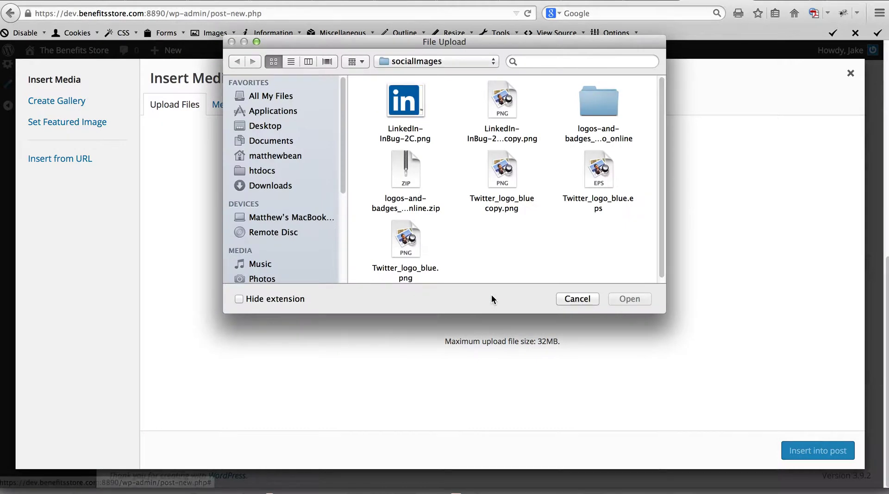
pyautogui.scroll(-1, 475, 234)
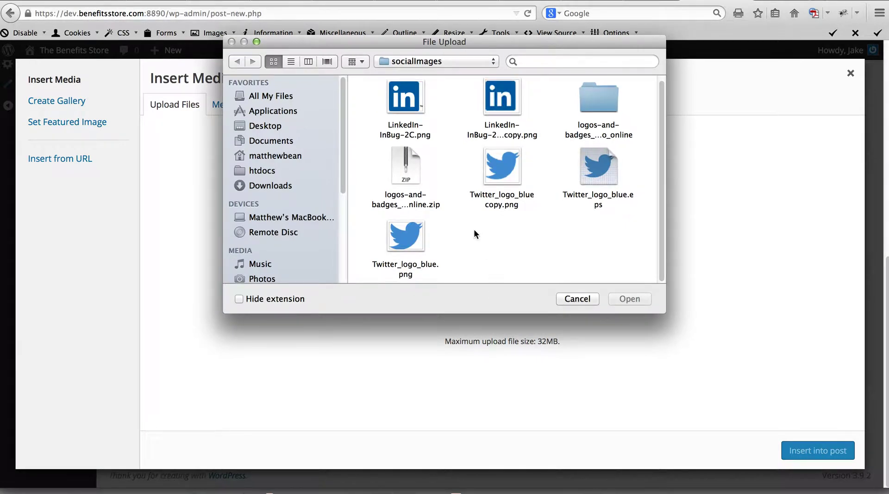
pyautogui.click(254, 125)
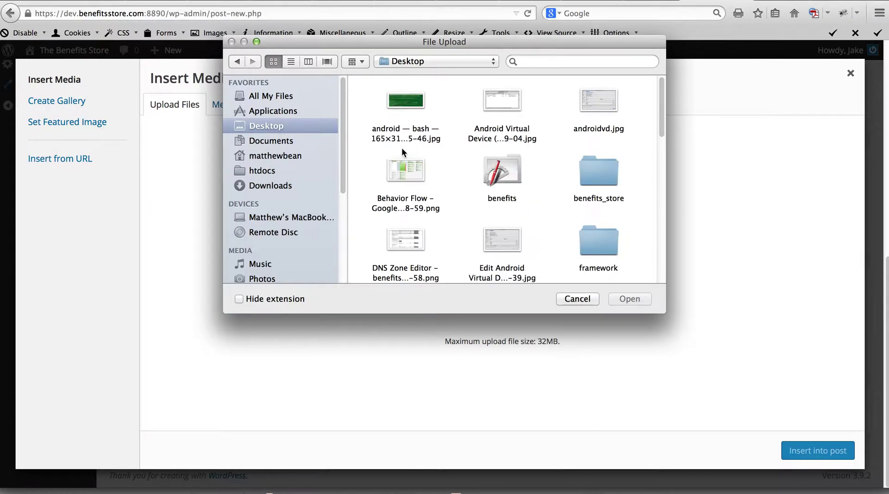
pyautogui.doubleClick(599, 173)
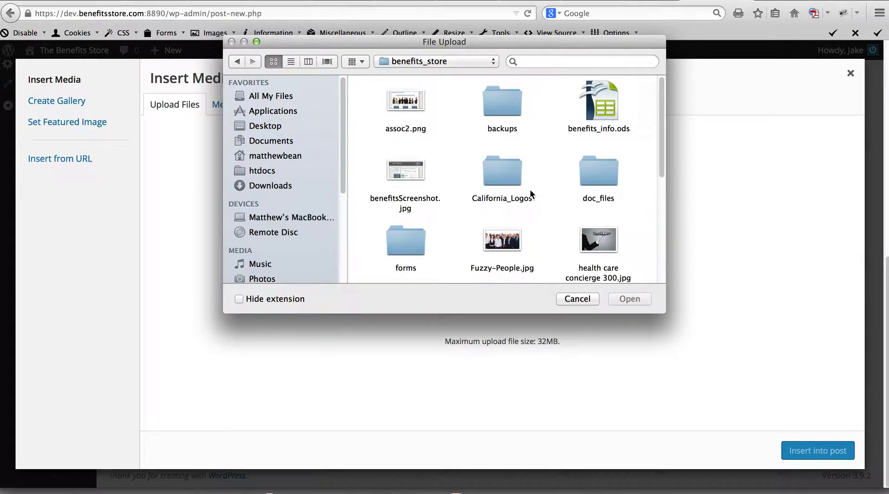
pyautogui.doubleClick(508, 175)
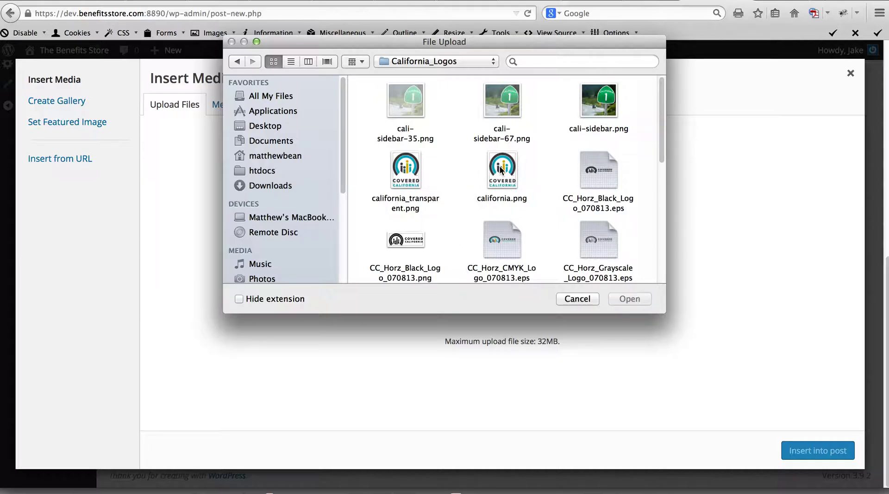
pyautogui.click(500, 170)
pyautogui.click(629, 299)
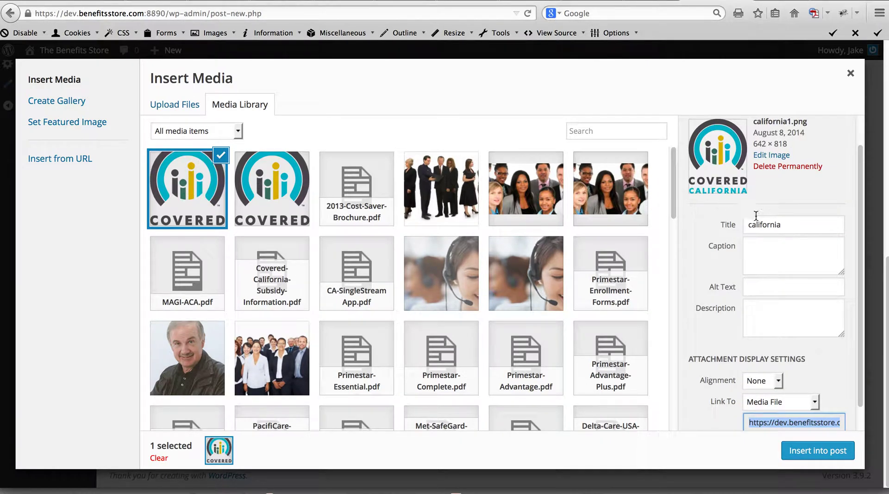
# Step: Set the uploaded logo's alt text to "Covered California", leaving the caption and description empty
pyautogui.click(767, 254)
pyautogui.click(767, 285)
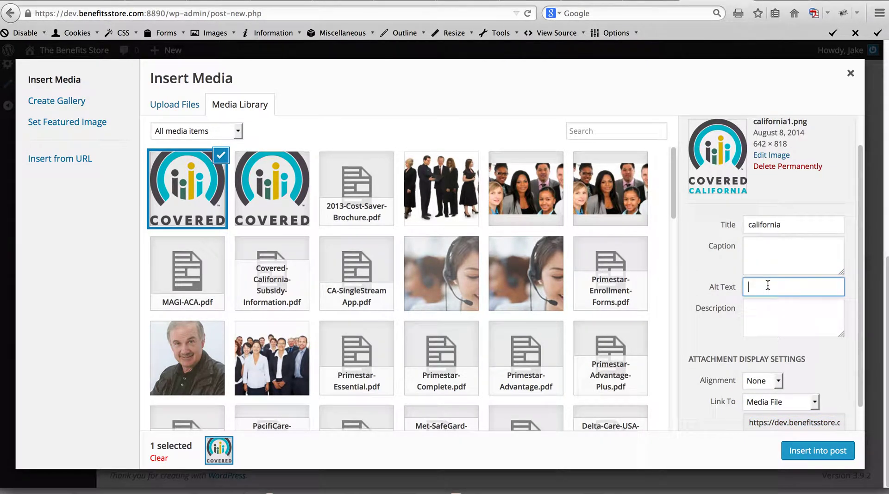
pyautogui.scroll(-1, 769, 287)
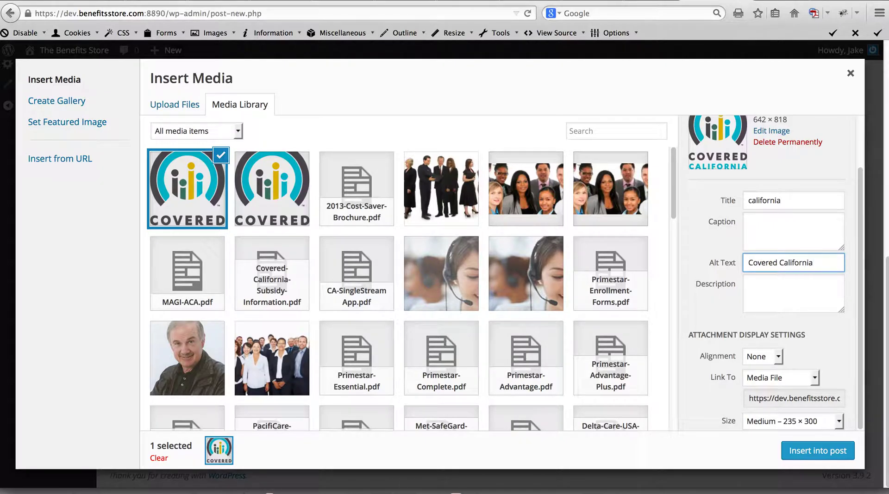
pyautogui.click(771, 225)
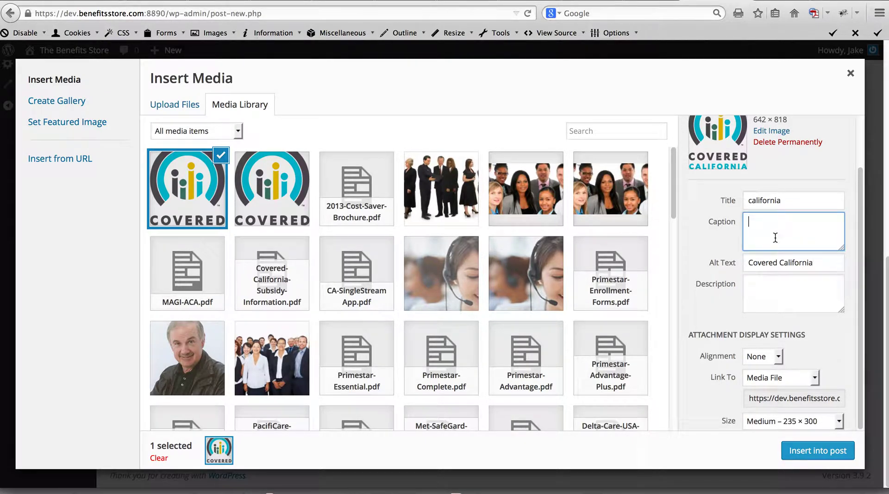
pyautogui.click(775, 294)
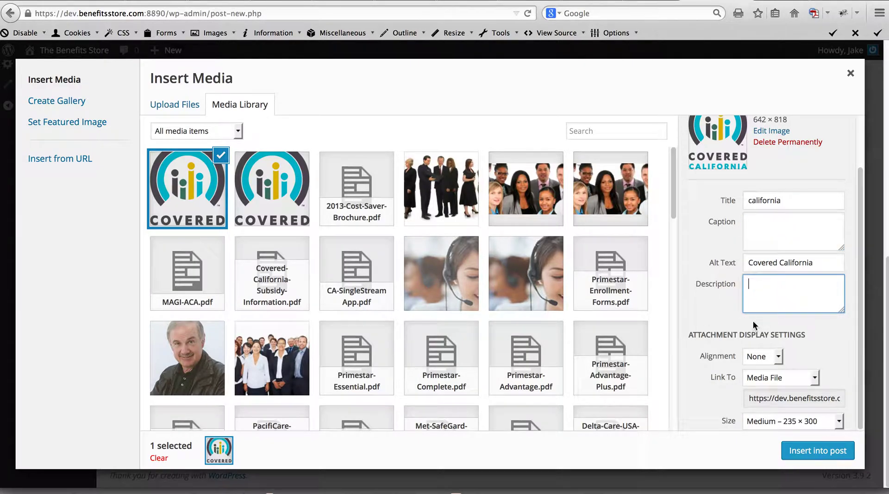
# Step: Insert the logo into the post with Left alignment and size Medium – 235 × 300
pyautogui.click(778, 357)
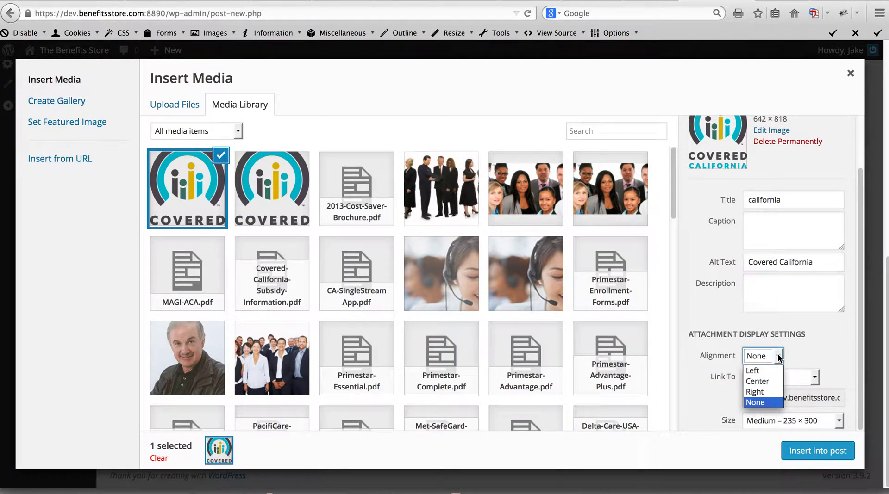
pyautogui.click(762, 372)
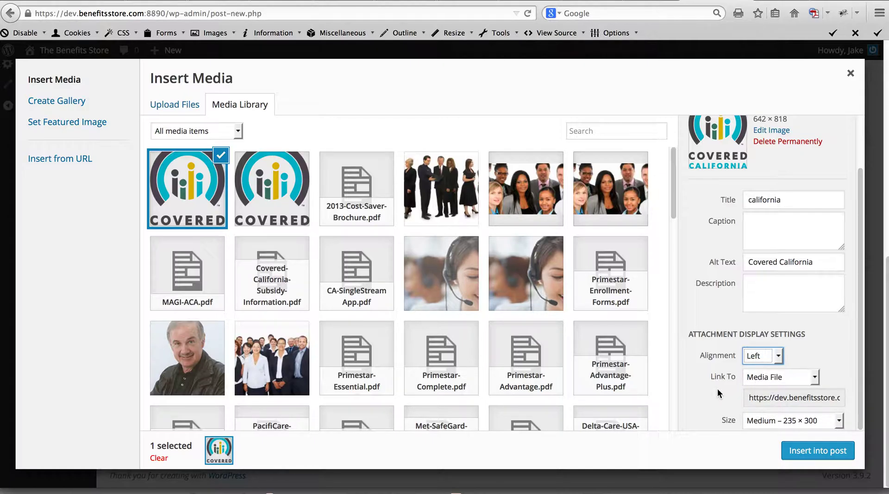
pyautogui.scroll(2, 717, 390)
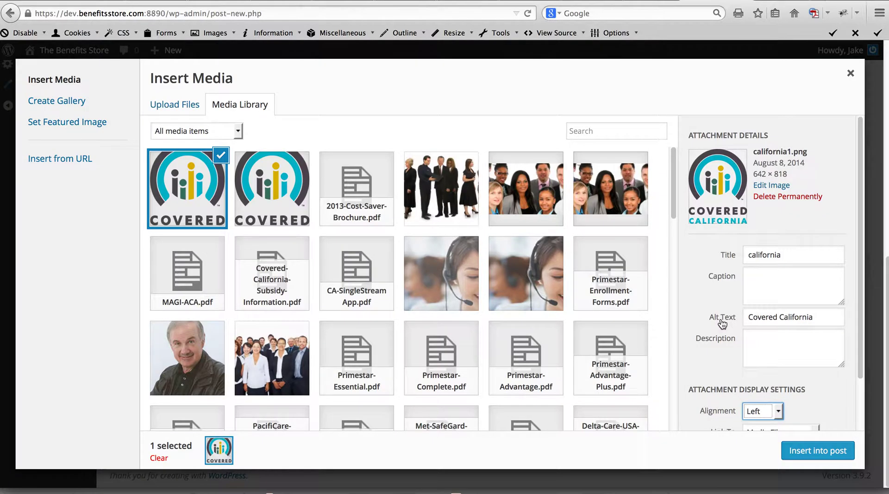
pyautogui.scroll(-3, 722, 327)
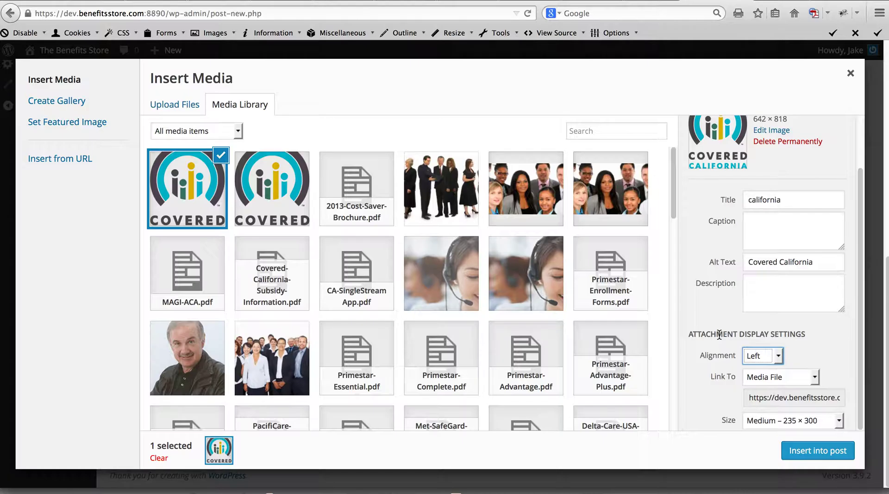
pyautogui.click(839, 423)
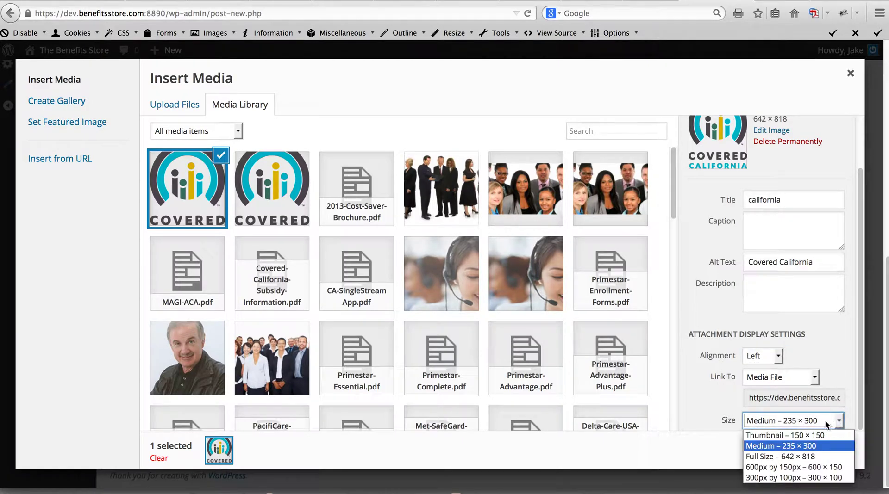
pyautogui.click(784, 448)
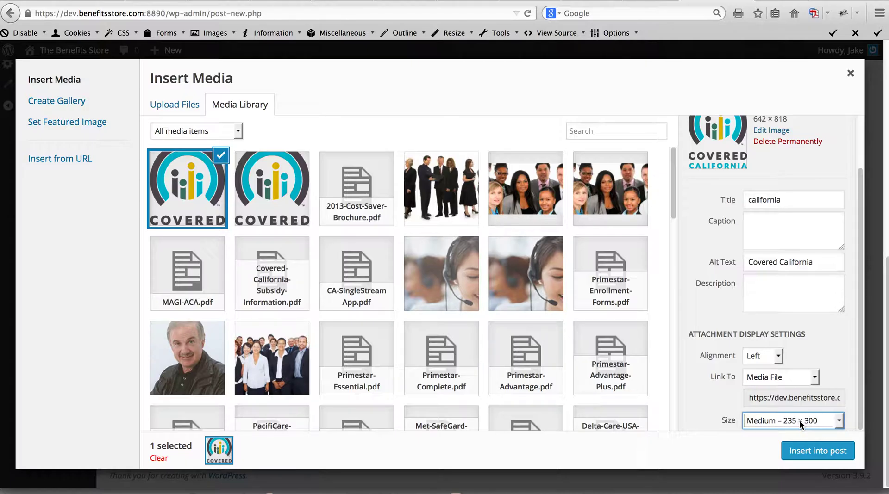
pyautogui.click(804, 451)
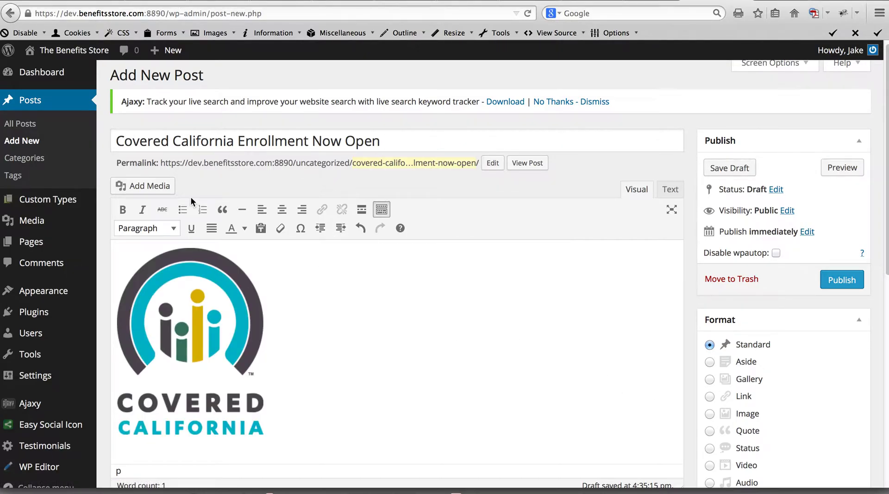
# Step: Format the text line beside the logo as Heading 1, keeping the editor's second formatting row shown
pyautogui.click(382, 210)
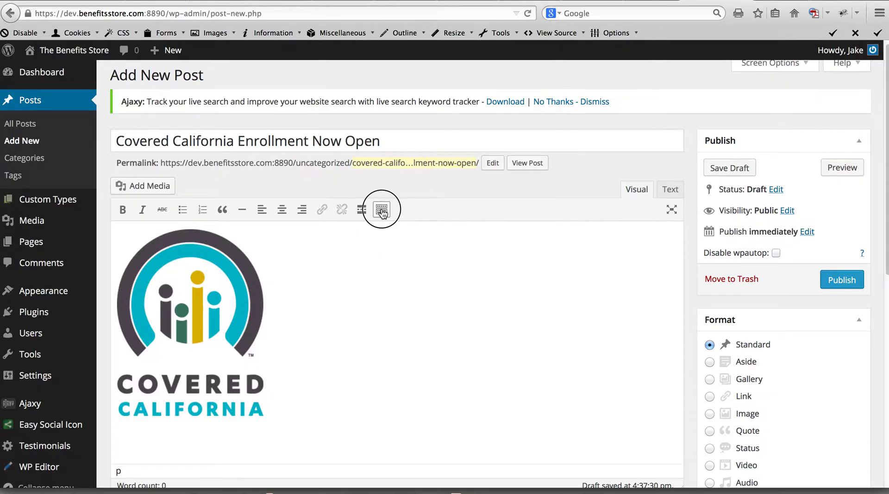
pyautogui.click(382, 211)
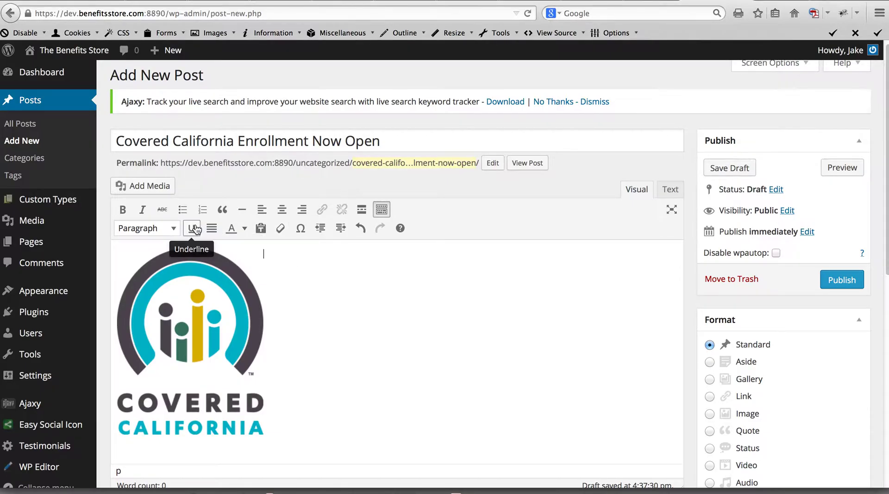
pyautogui.click(171, 229)
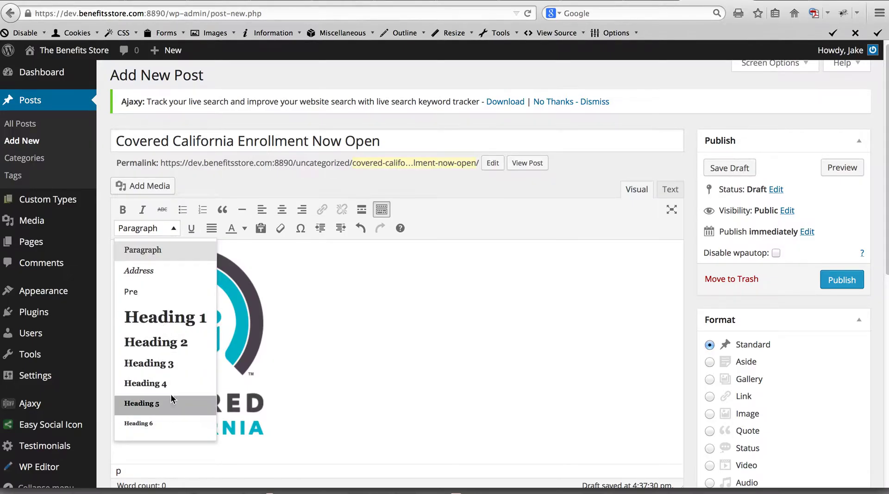
pyautogui.click(169, 322)
pyautogui.write('Co')
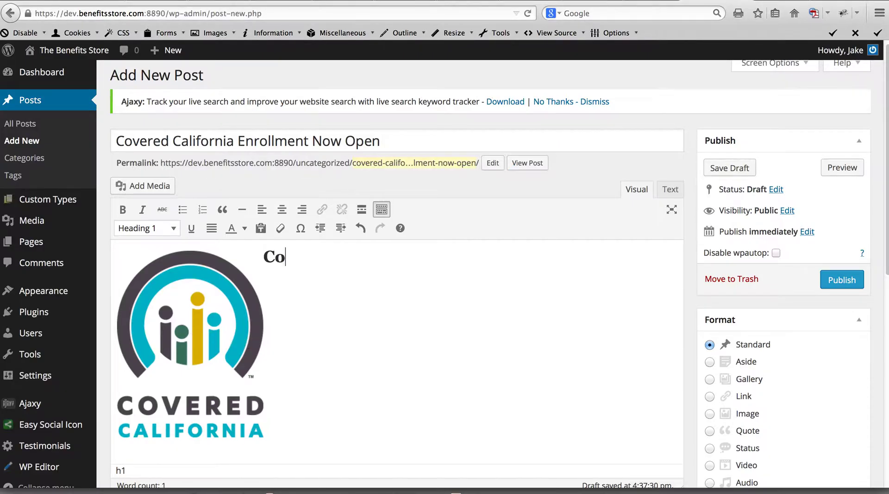
pyautogui.write('vered Califo')
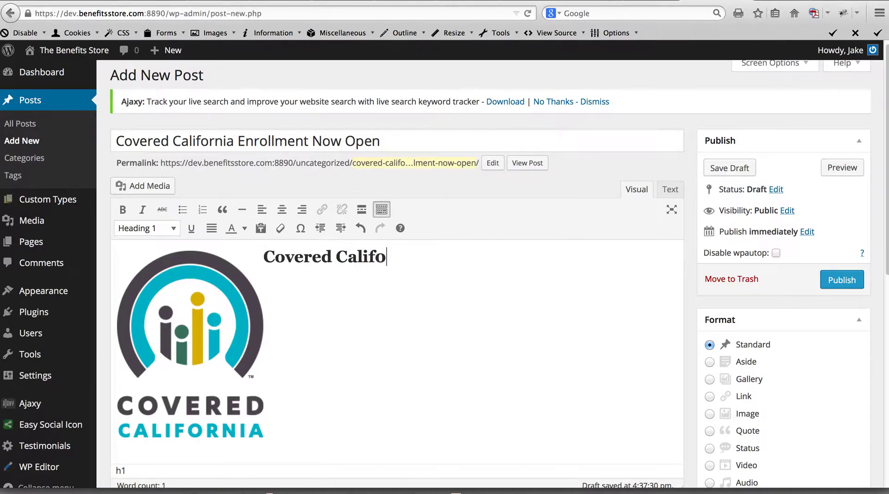
pyautogui.write('rnia Enrollment No')
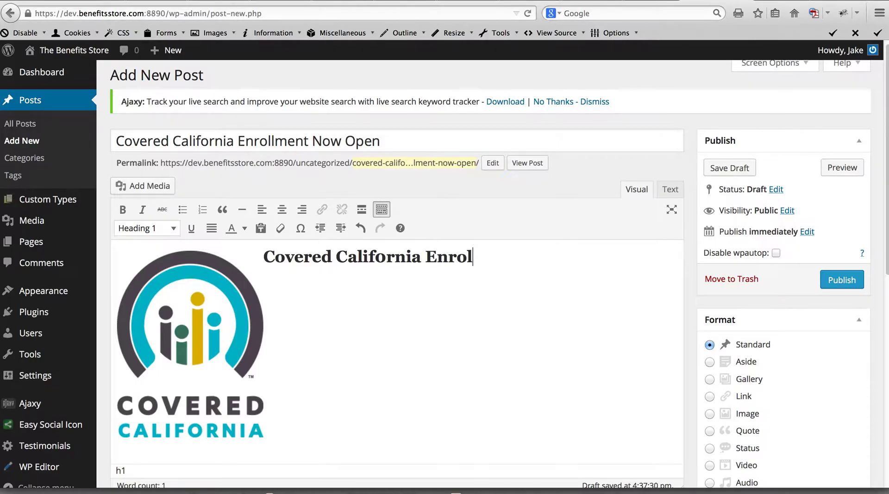
pyautogui.write('w')
pyautogui.press('BackSpace')
pyautogui.press('BackSpace')
pyautogui.press('BackSpace')
pyautogui.press('BackSpace')
pyautogui.press('BackSpace')
pyautogui.press('BackSpace')
pyautogui.press('BackSpace')
pyautogui.press('BackSpace')
pyautogui.press('BackSpace')
pyautogui.press('BackSpace')
pyautogui.press('BackSpace')
pyautogui.press('BackSpace')
pyautogui.press('BackSpace')
pyautogui.press('BackSpace')
pyautogui.press('BackSpace')
pyautogui.press('BackSpace')
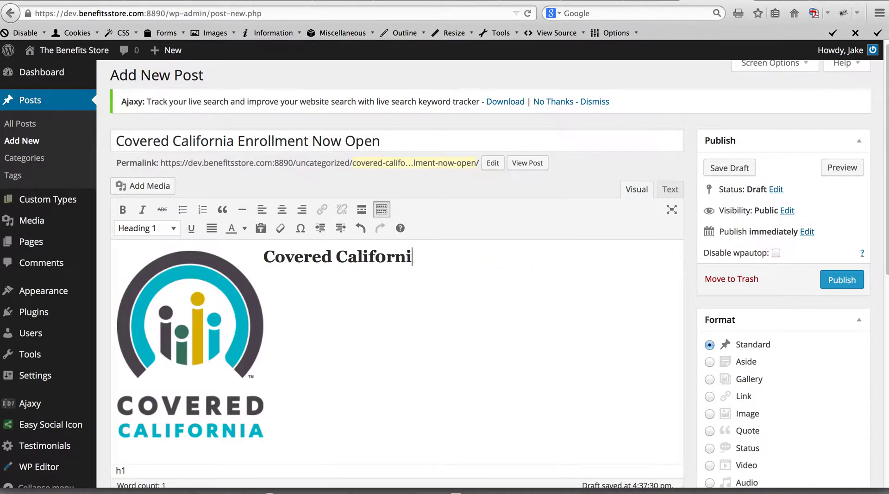
pyautogui.press('BackSpace')
pyautogui.press('BackSpace')
pyautogui.press('BackSpace')
pyautogui.press('BackSpace')
pyautogui.press('BackSpace')
pyautogui.press('BackSpace')
pyautogui.press('BackSpace')
pyautogui.press('BackSpace')
pyautogui.press('BackSpace')
pyautogui.press('BackSpace')
pyautogui.press('BackSpace')
pyautogui.press('BackSpace')
pyautogui.press('BackSpace')
pyautogui.press('BackSpace')
pyautogui.press('BackSpace')
pyautogui.press('BackSpace')
pyautogui.press('BackSpace')
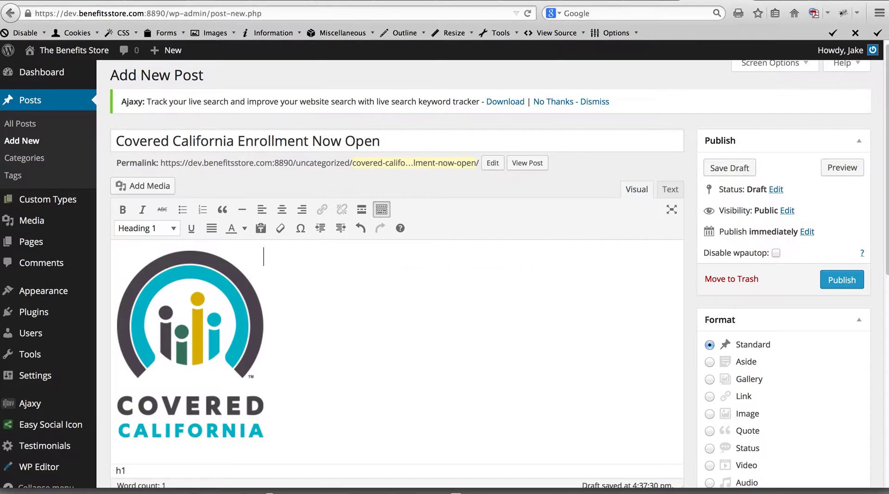
# Step: Enter the heading "Enroll Now in Covered California!" beside the logo and color its text blue (#3366ff)
pyautogui.write('Enroll Now in Covered Cal')
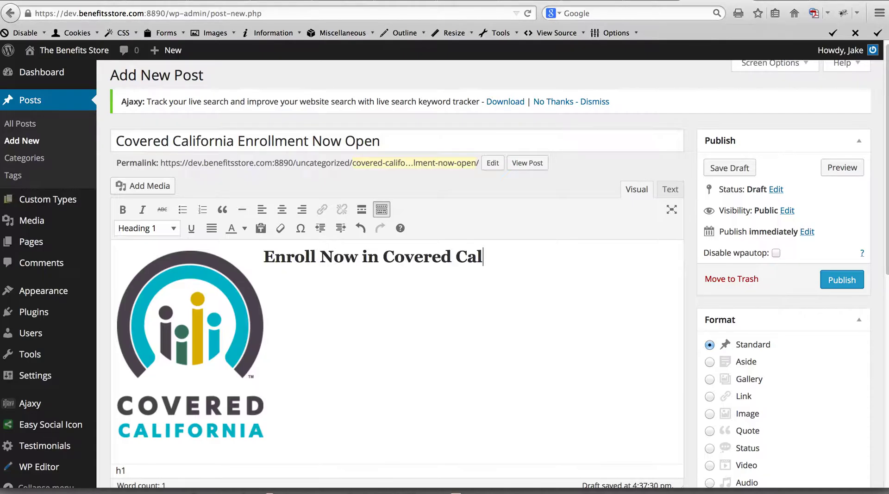
pyautogui.write('ifornia!')
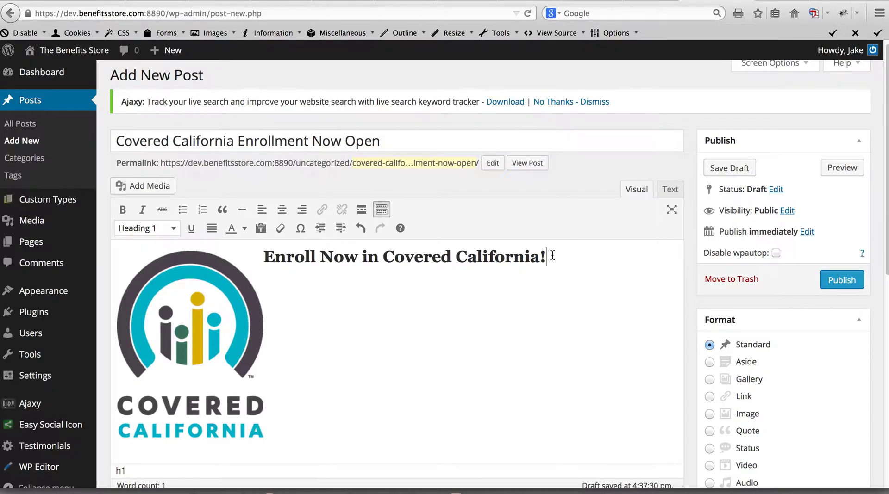
pyautogui.moveTo(550, 257); pyautogui.dragTo(268, 257)
pyautogui.click(245, 229)
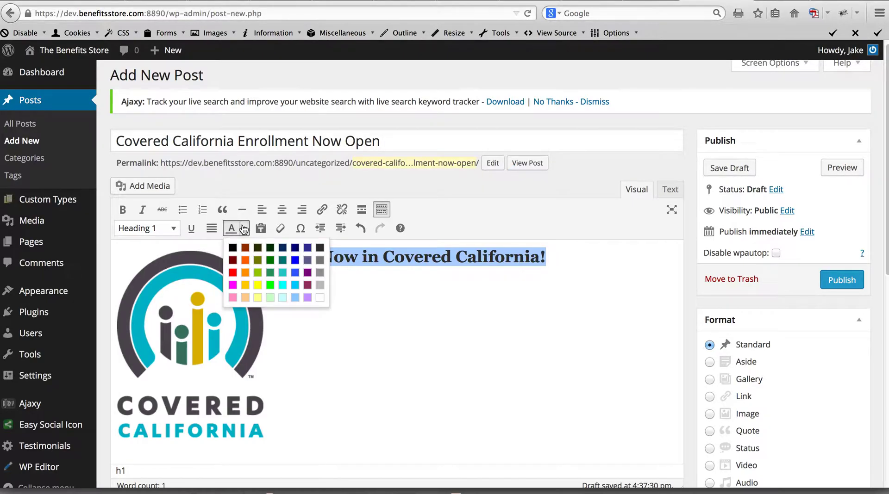
pyautogui.click(295, 262)
pyautogui.click(562, 258)
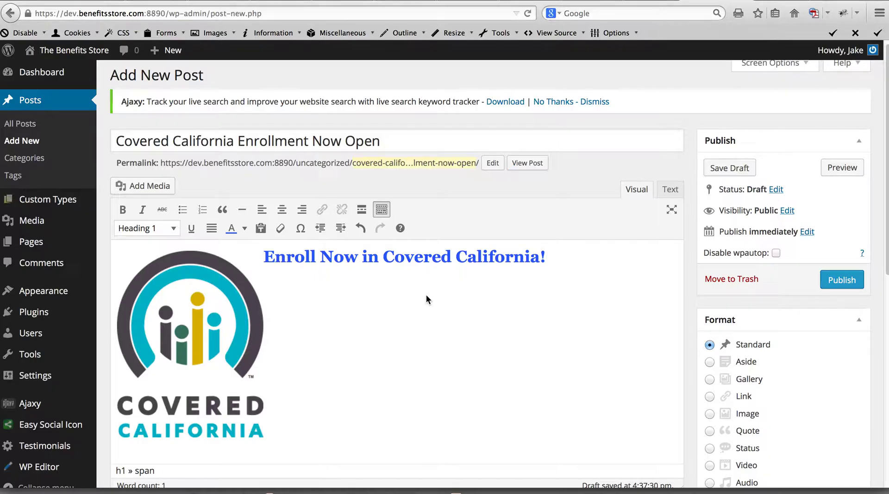
# Step: Switch the post editor to its Text mode to view the post's HTML code
pyautogui.scroll(-1, 482, 310)
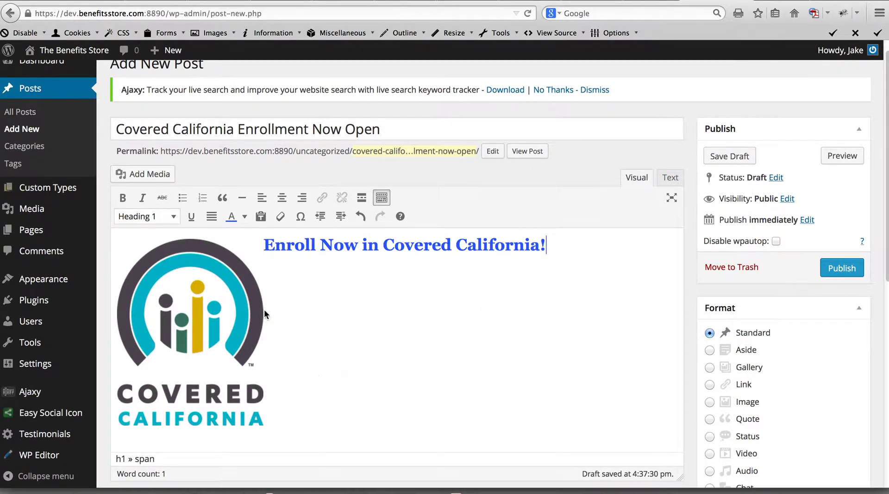
pyautogui.click(670, 179)
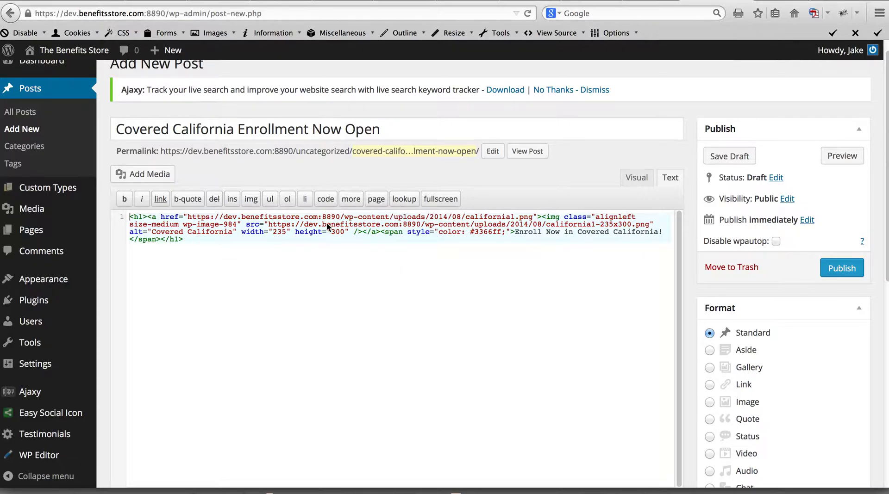
# Step: Return the editor to Visual mode and add the line "Why should I enroll now?" as a paragraph under the blue heading
pyautogui.click(634, 182)
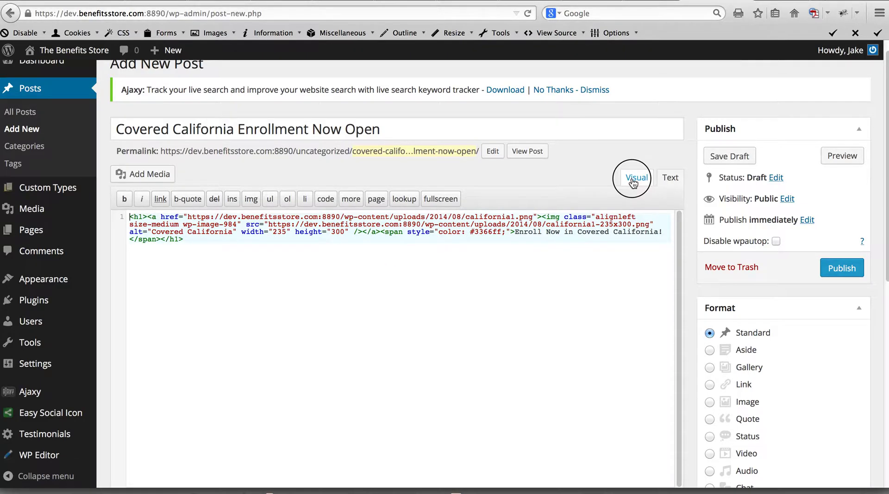
pyautogui.press('Return')
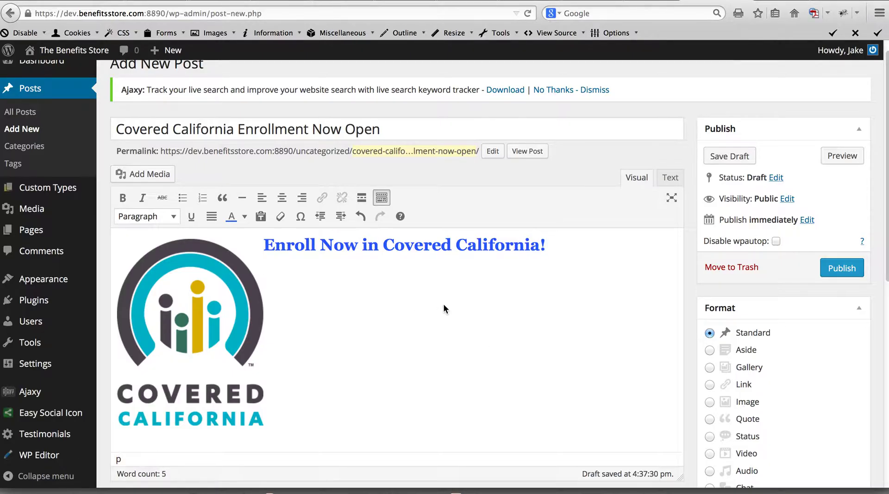
pyautogui.click(202, 199)
pyautogui.press('BackSpace')
pyautogui.press('BackSpace')
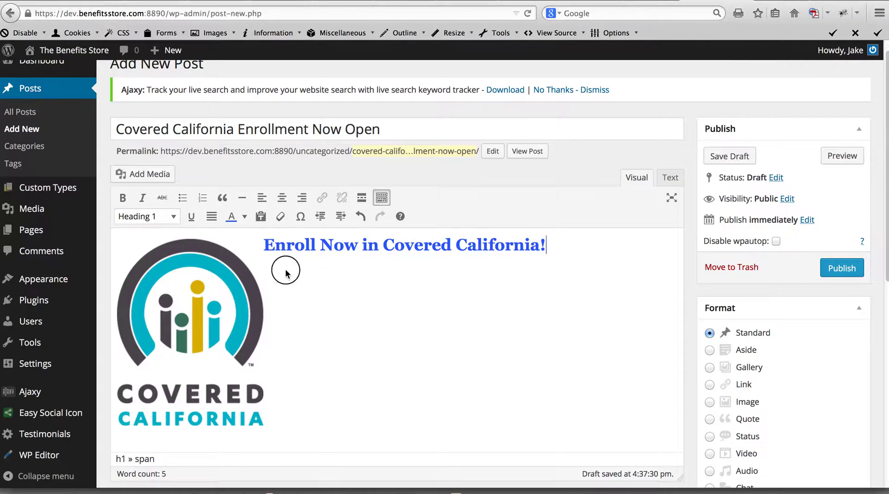
pyautogui.press('Return')
pyautogui.write('W')
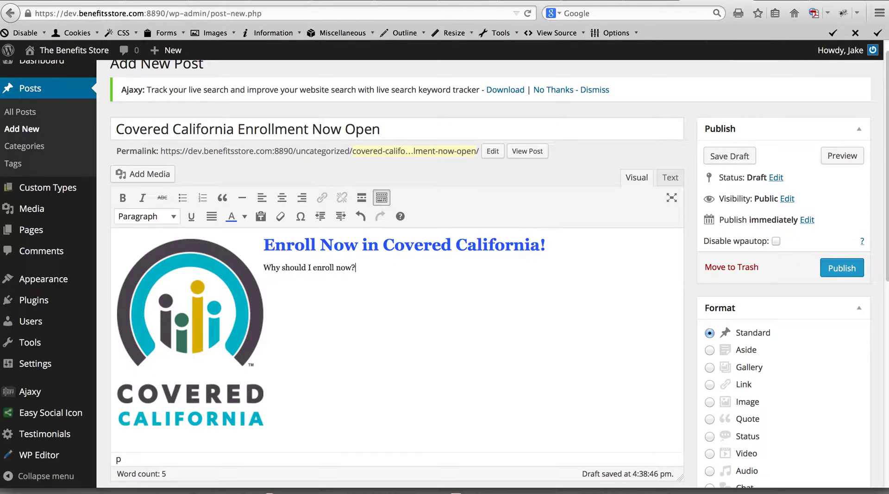
# Step: Add a numbered list under the question with the items "Because you need insurance", "Because blah blah" and "blah blah"
pyautogui.click(202, 198)
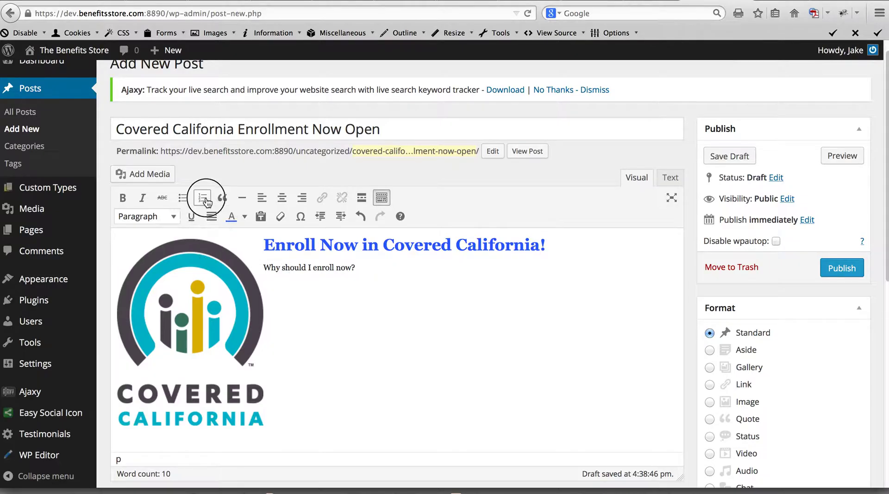
pyautogui.write('Because yo')
pyautogui.write('u nee')
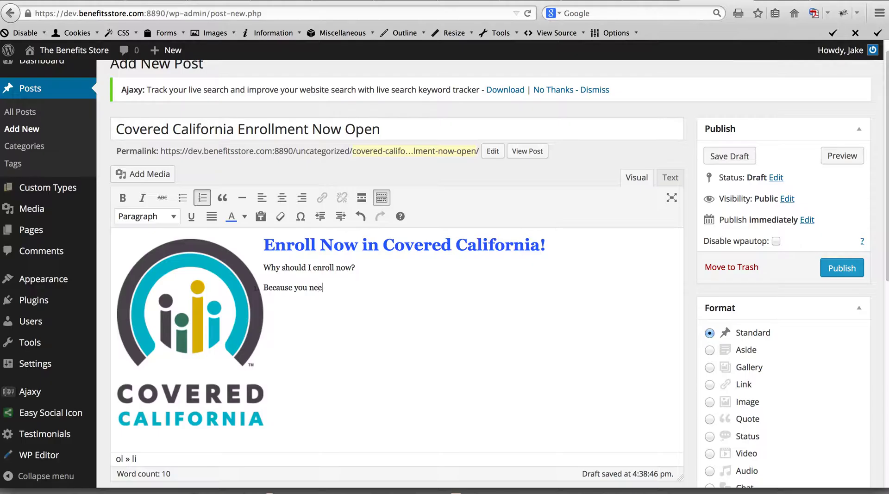
pyautogui.write('d insurance ')
pyautogui.write('Because blah blah')
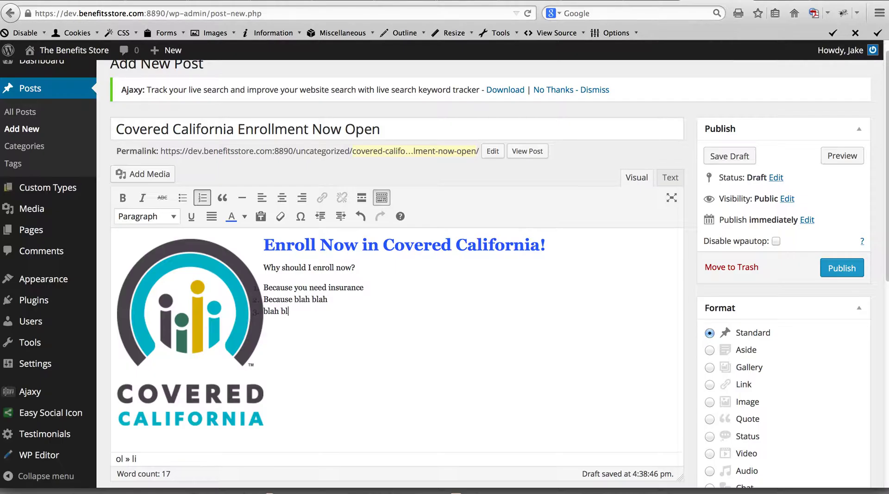
pyautogui.press('Return')
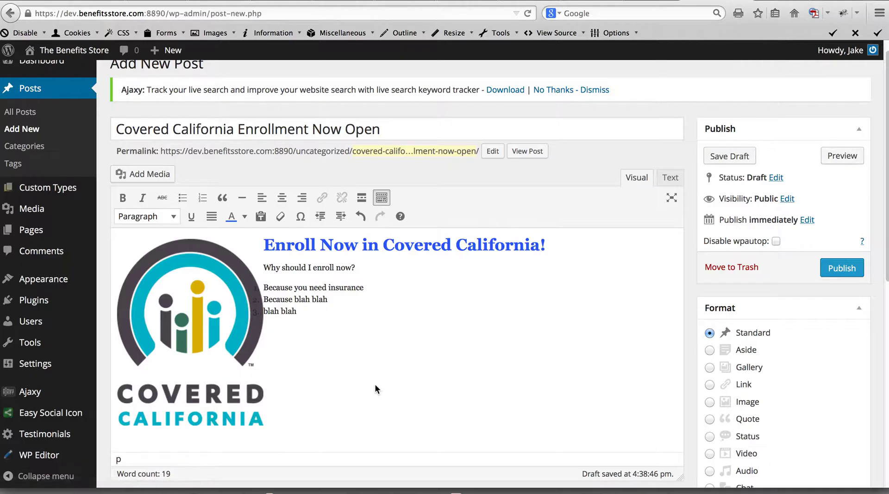
# Step: Add three filler paragraphs after the list, continuing beside the logo until the last one runs below it
pyautogui.write('ALKJDFIAJlkdsss asodiijfasdlkjf asdfijasdlfkjas szdfiljdsaf asdoifjasdofa asodijfasodijf aasdifja sdfoasidi asodijfasodijf ')
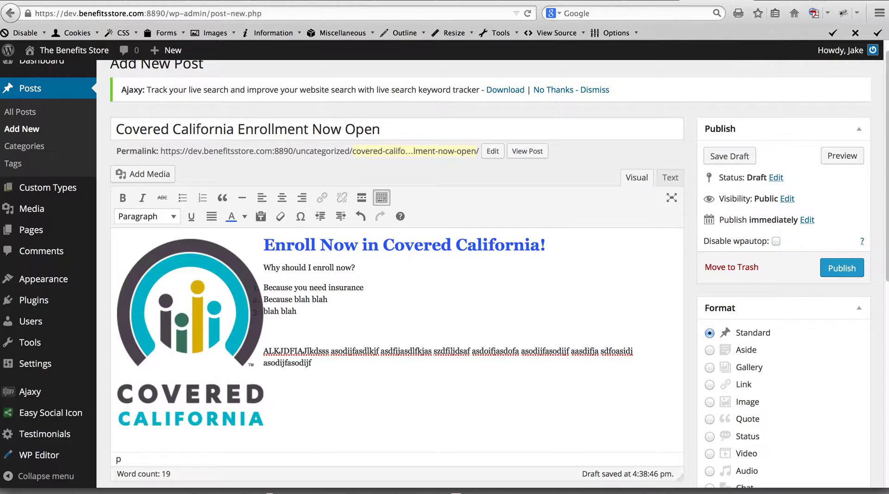
pyautogui.write('asdfkjasdofjasdfasdofijasd')
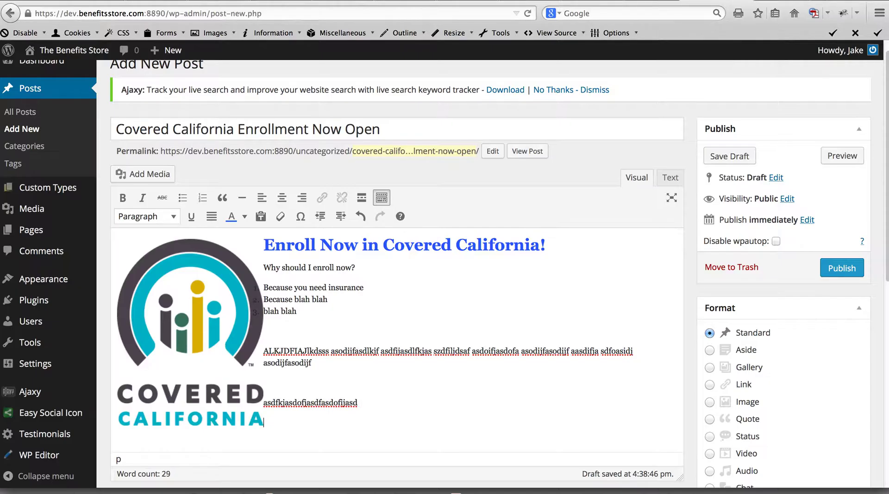
pyautogui.press('Return')
pyautogui.write('asldkjfasdojfaosdjfasd asdlfkjasldfj asdlnfasldjkf asdfokj asdofj aasdoifj aosdijf adsofihja sdoifj asdohf aosdjf')
pyautogui.press('Return')
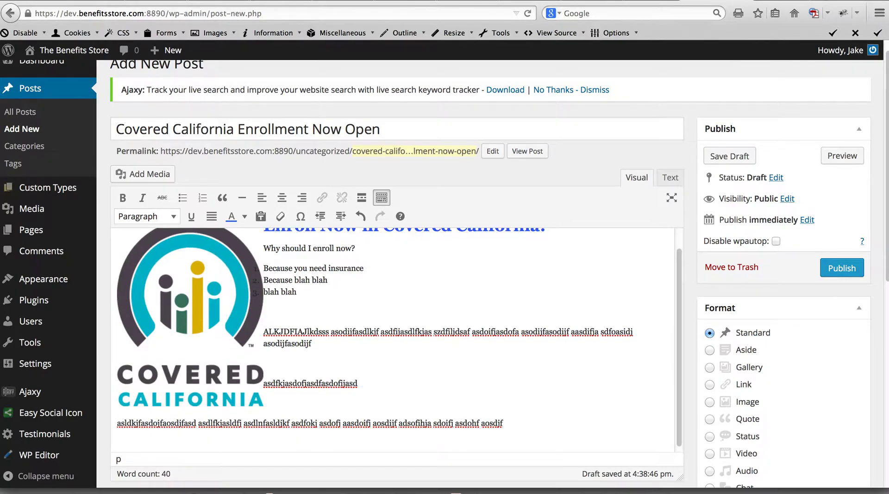
# Step: Copy the filler paragraph below the logo, paste it once at its end and four times into a new paragraph
pyautogui.moveTo(506, 425); pyautogui.dragTo(119, 426)
pyautogui.rightClick(121, 427)
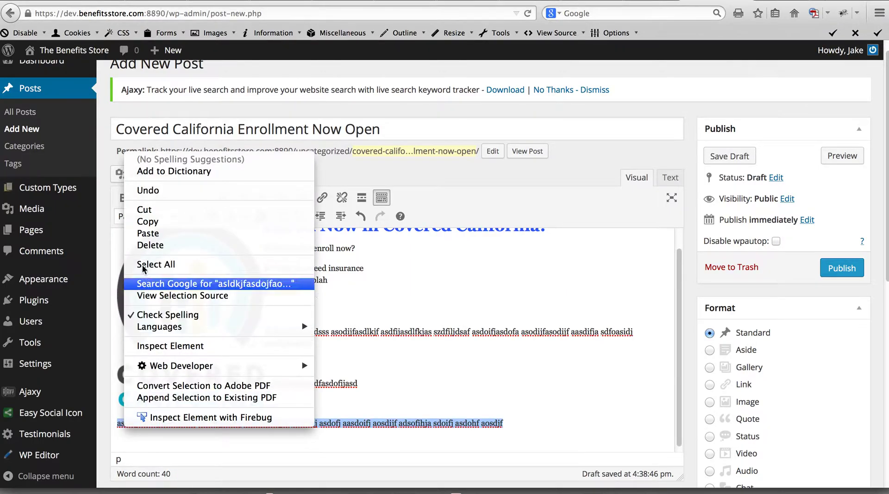
pyautogui.click(156, 233)
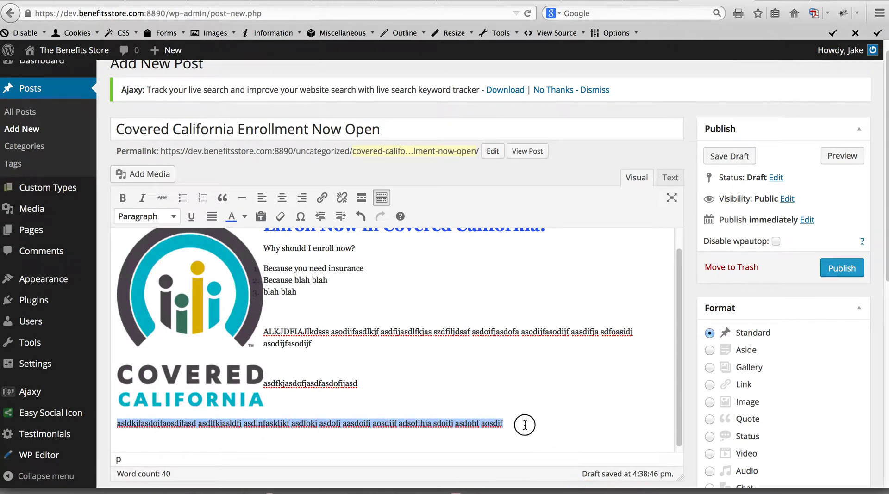
pyautogui.click(525, 425)
pyautogui.write('asldkjfasdojfaosdjfasd asdlfkjasldfj asdlnfasldjkf asdfokj asdofj aasdoifj aosdiif adsofihja sdoifj asdohf aosdjf')
pyautogui.press('Return')
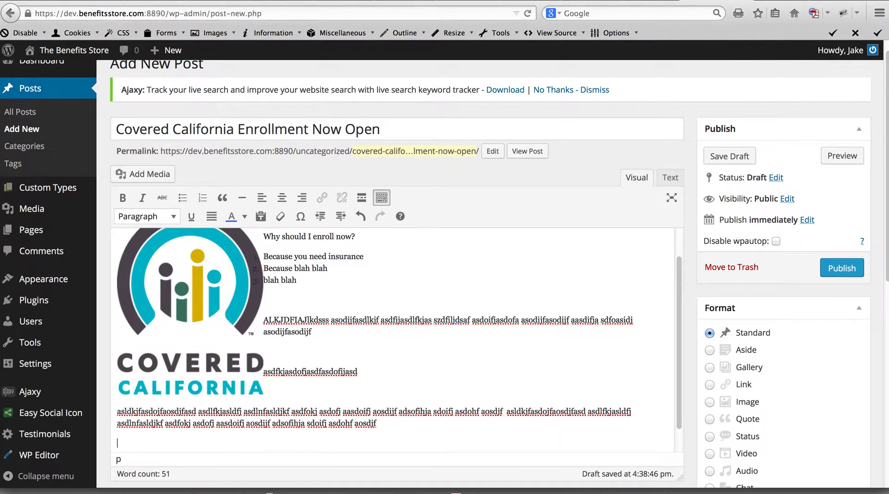
pyautogui.write('asldkjfasdojfaosdjfasd asdlfkjasldfj asdlnfasldjkf asdfokj asdofj aasdoifj aosdiif adsofihja sdoifj asdohf aosdjf')
pyautogui.press('super+v')
pyautogui.press('super+v')
pyautogui.press('super+v')
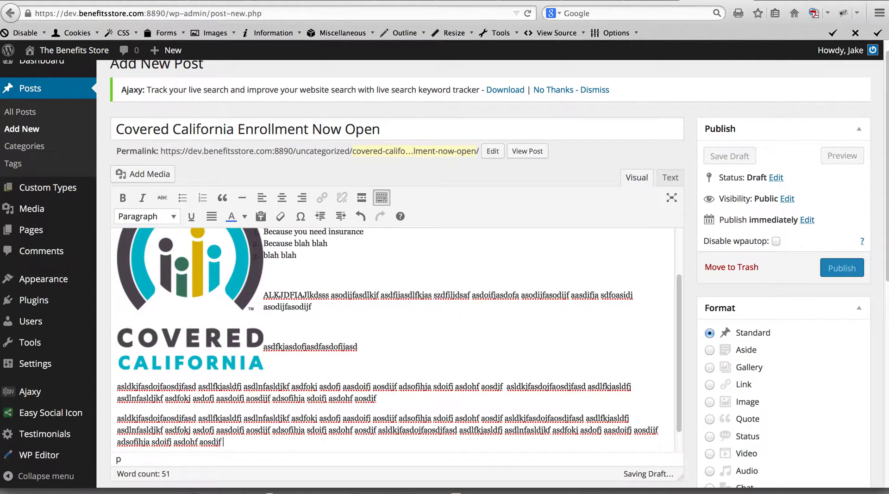
pyautogui.press('Return')
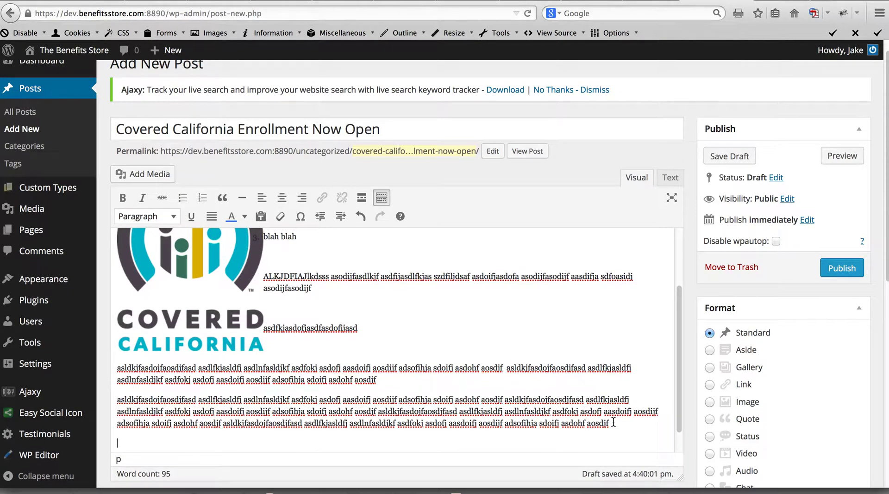
# Step: Insert diverse-business-people2.png from the Media Library below the filler text with Center alignment and size Medium – 300 × 82
pyautogui.scroll(-1, 554, 412)
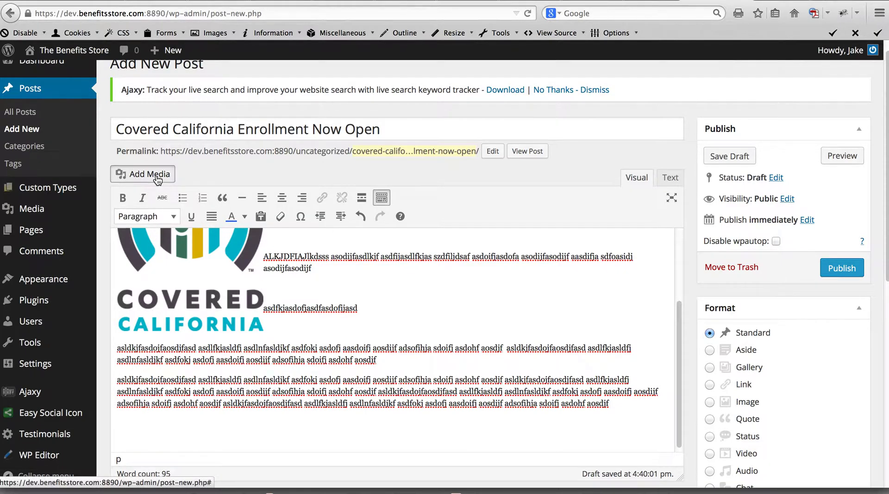
pyautogui.click(141, 175)
pyautogui.scroll(-5, 293, 294)
pyautogui.scroll(5, 294, 294)
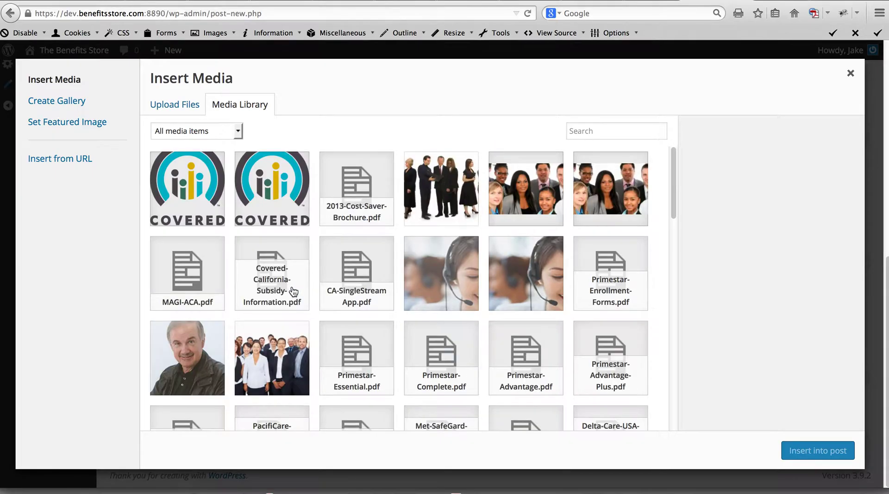
pyautogui.click(522, 195)
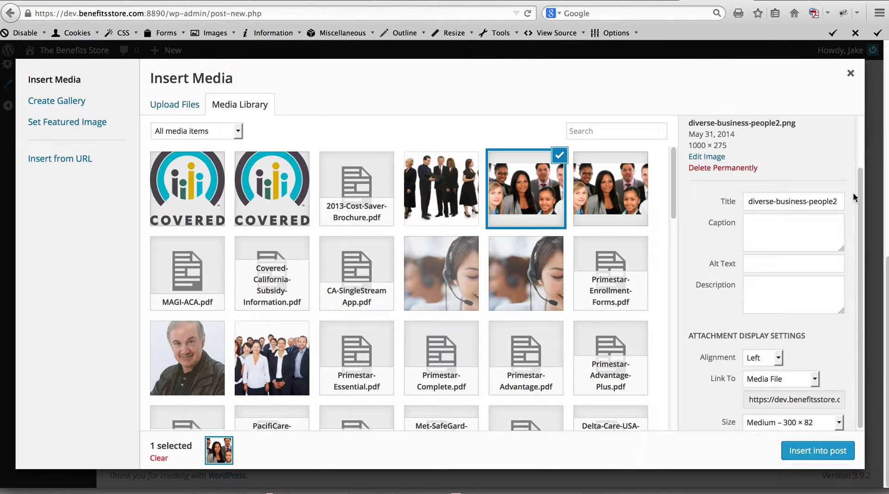
pyautogui.scroll(-1, 708, 359)
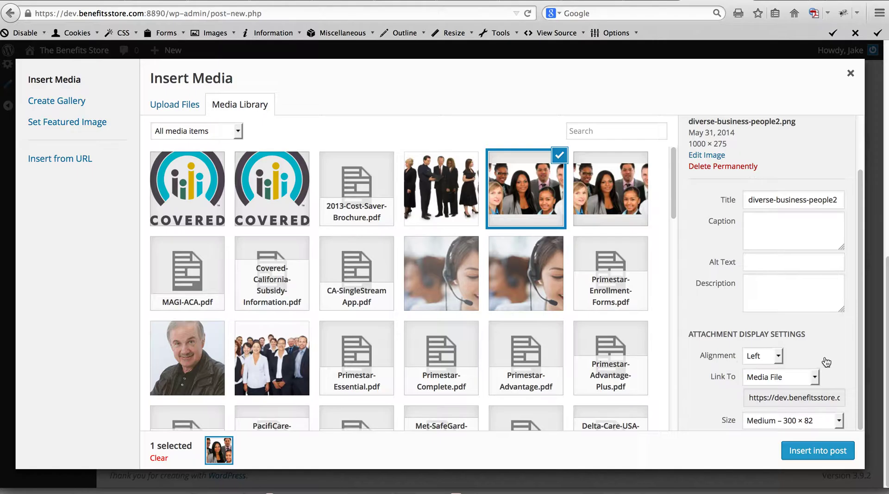
pyautogui.click(778, 356)
pyautogui.click(772, 382)
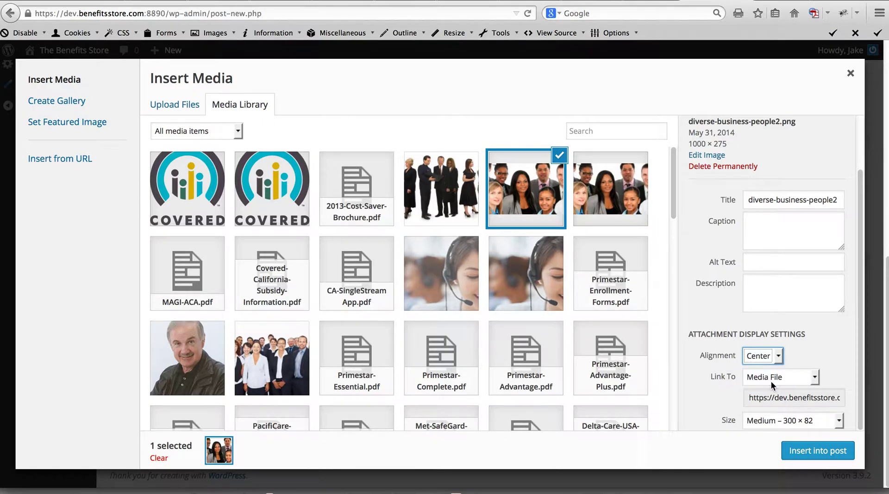
pyautogui.click(812, 450)
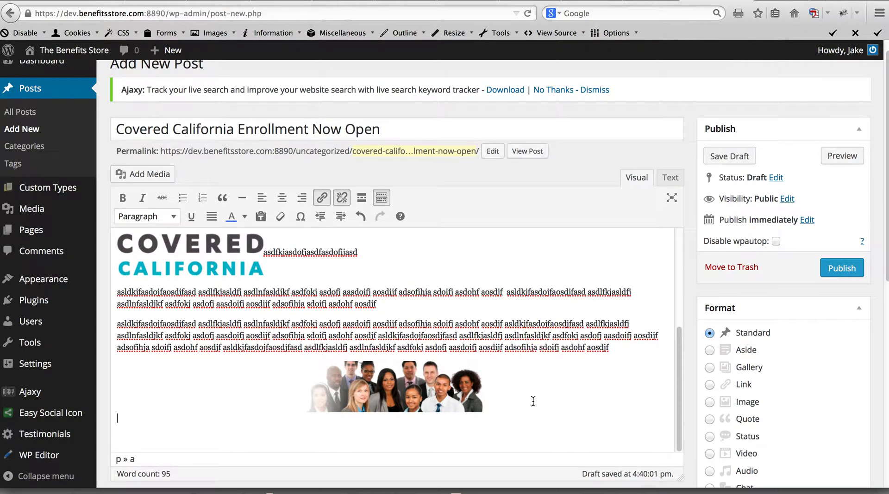
# Step: Add a line of filler text below the centered group photo, followed by a new paragraph reading "blah"
pyautogui.write('dasfasdlkj')
pyautogui.press('BackSpace')
pyautogui.write('asdfokjads')
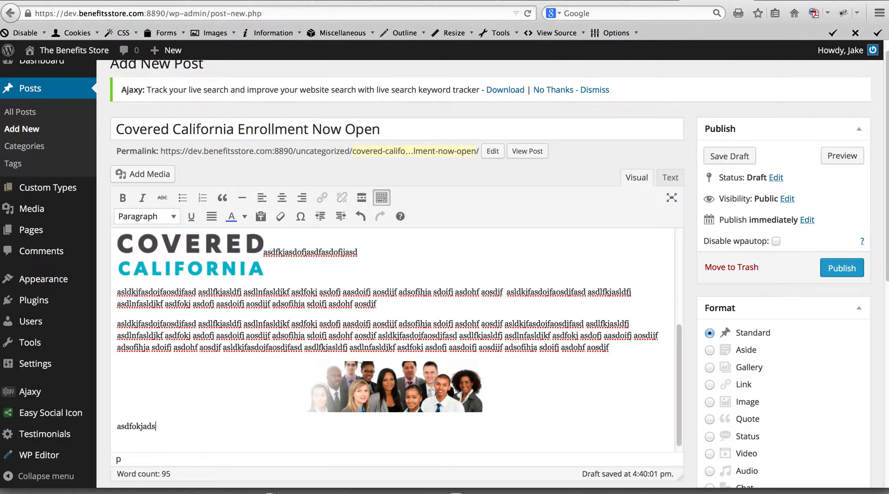
pyautogui.write('fi asdofihasodjhf asdoifhj asdo')
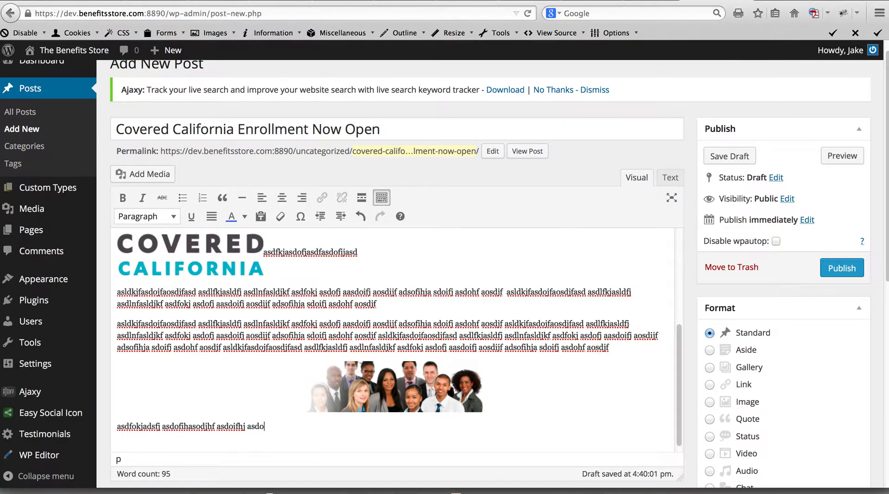
pyautogui.write('ifjhasdfoiasjh')
pyautogui.press('Return')
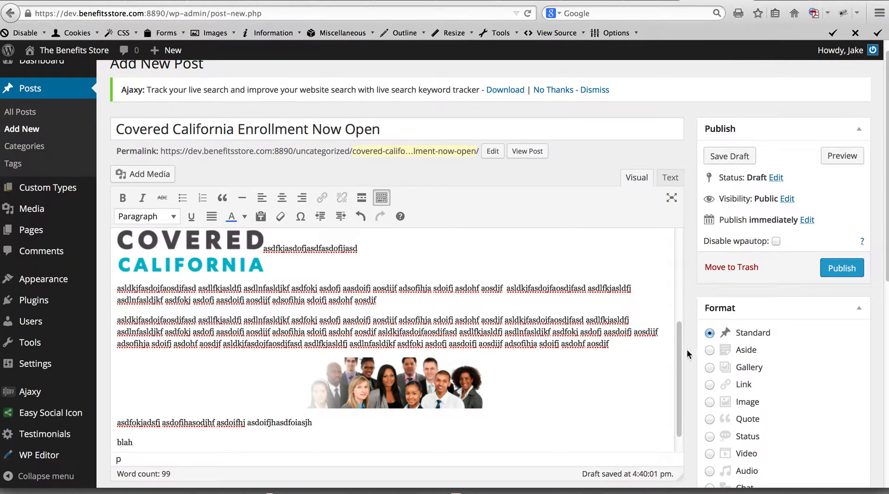
# Step: Create a new category named "Covered California" and assign it to the post
pyautogui.scroll(-1, 713, 317)
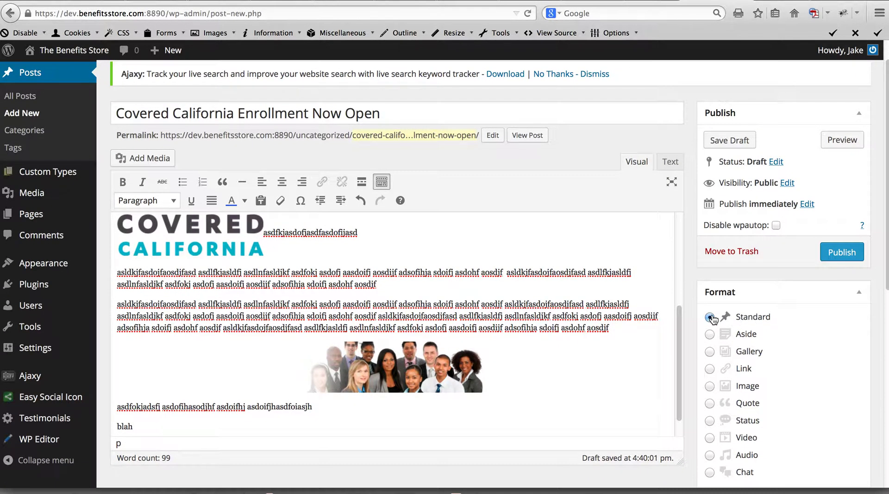
pyautogui.scroll(-4, 778, 316)
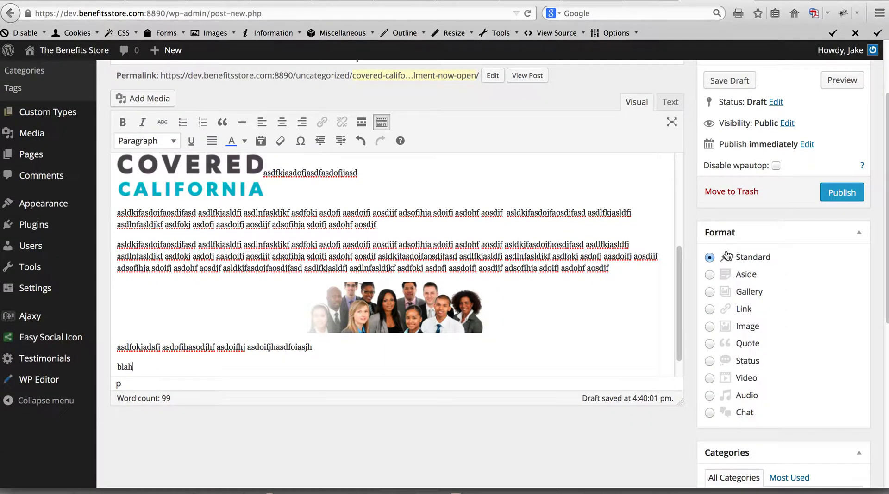
pyautogui.scroll(-2, 787, 327)
pyautogui.scroll(-7, 787, 329)
pyautogui.click(742, 376)
pyautogui.write('C')
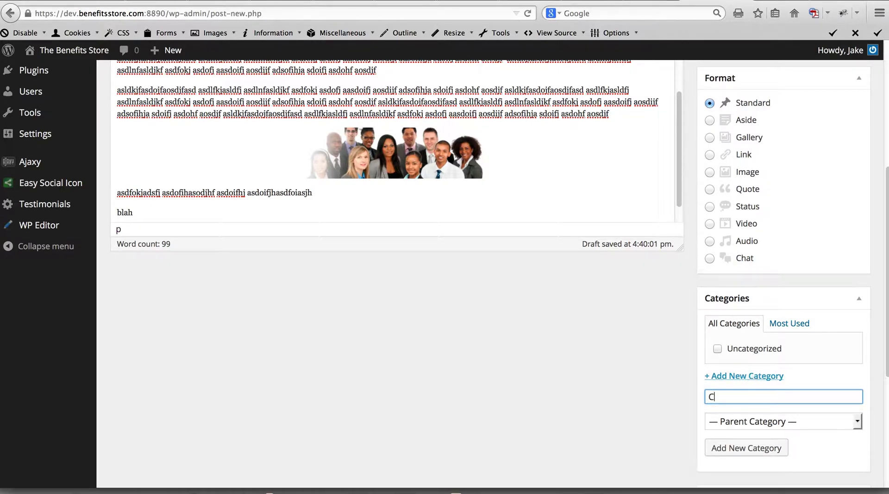
pyautogui.write('overed Califor')
pyautogui.click(751, 451)
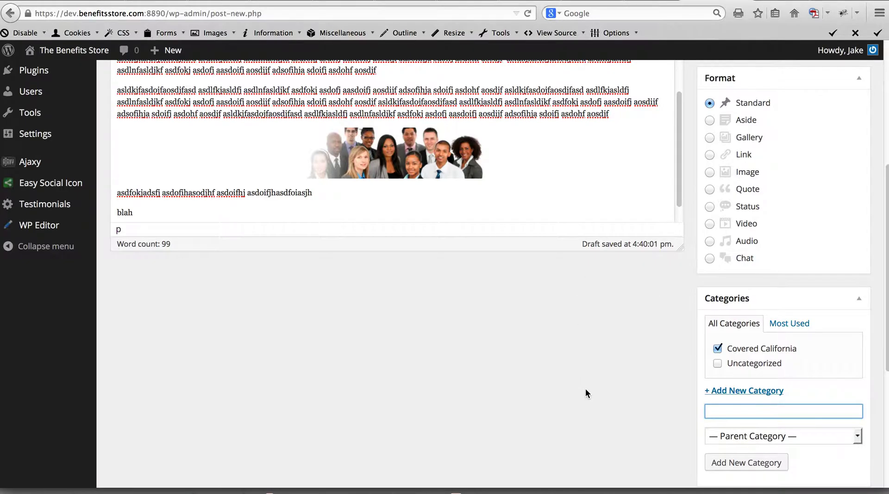
# Step: Check the post's assigned category and preview the draft on the site
pyautogui.scroll(5, 602, 398)
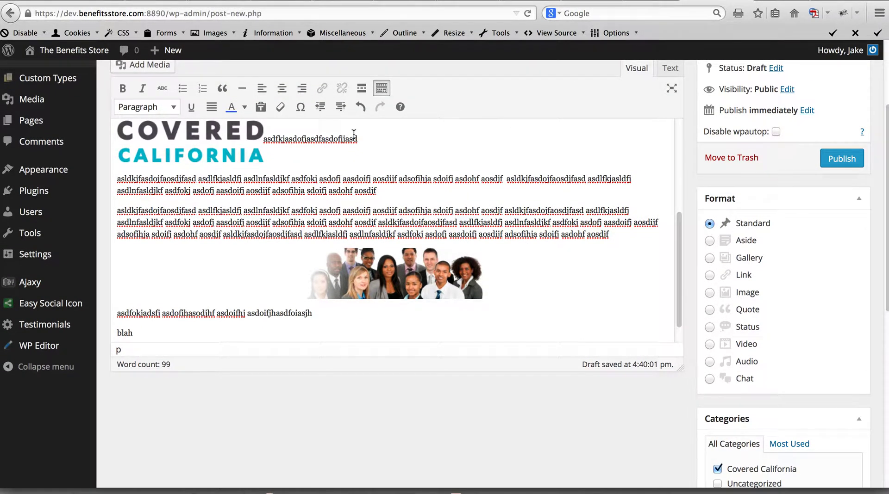
pyautogui.scroll(-2, 679, 455)
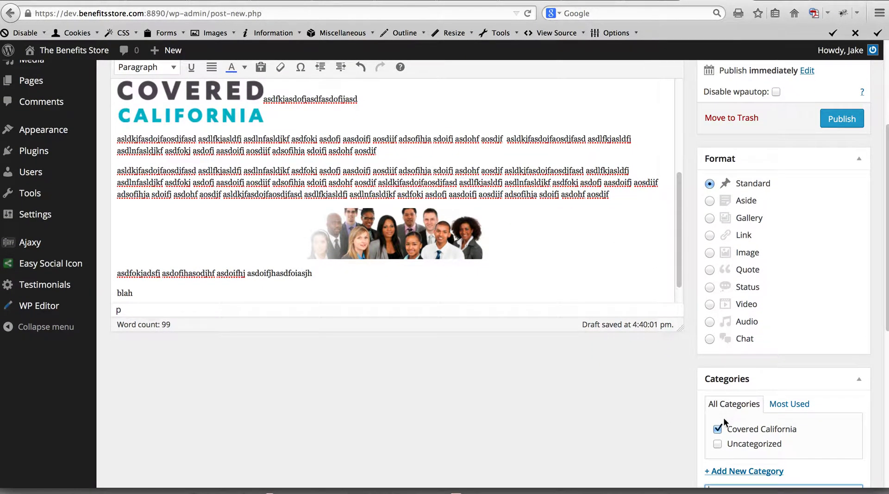
pyautogui.scroll(-2, 687, 441)
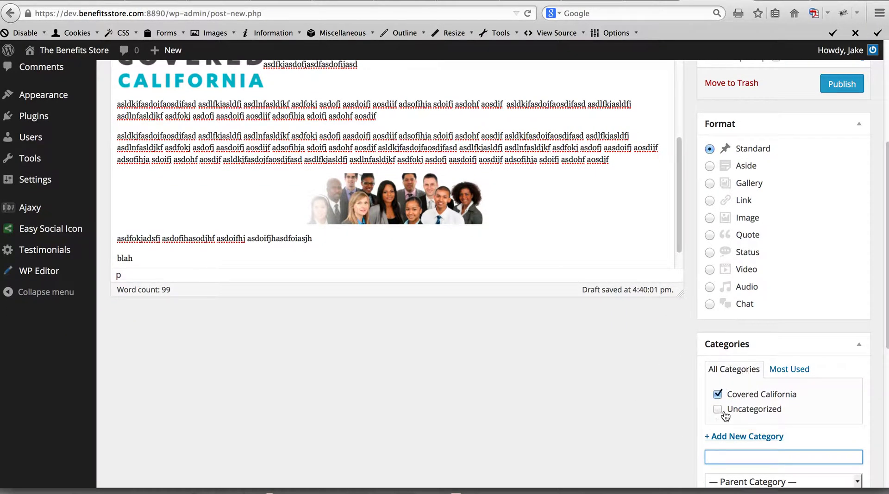
pyautogui.scroll(-3, 649, 439)
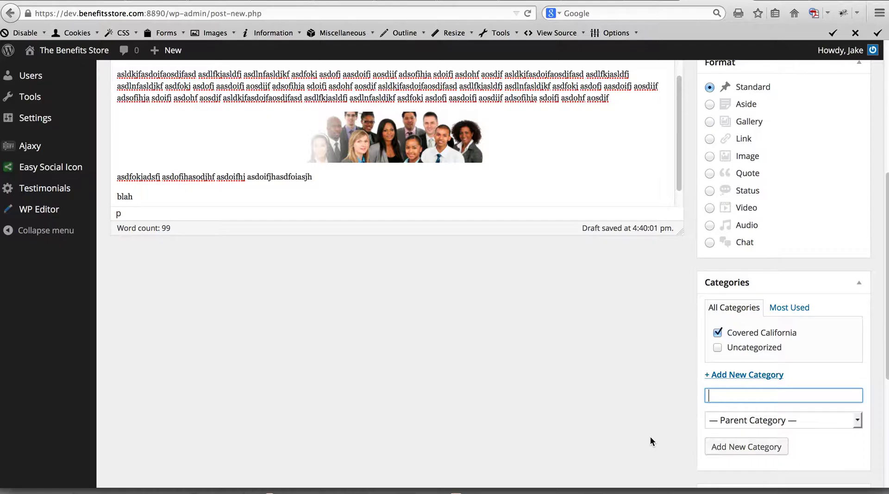
pyautogui.scroll(12, 655, 432)
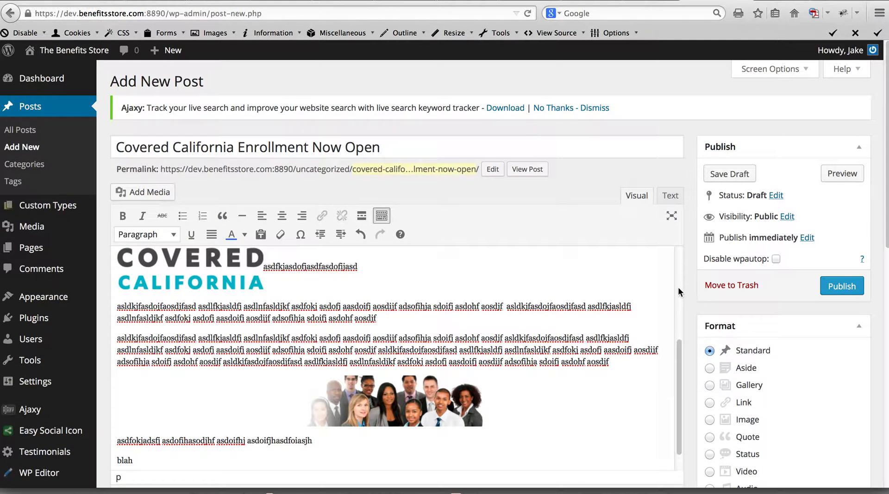
pyautogui.click(834, 172)
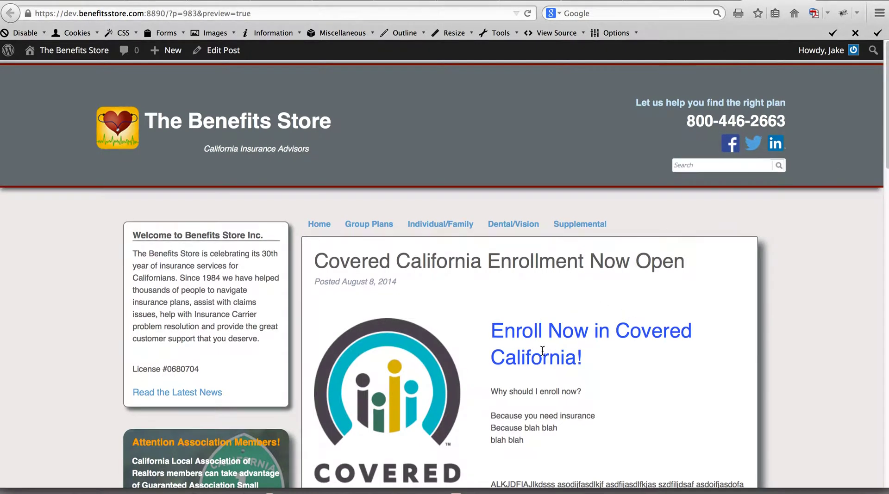
# Step: Examine the previewed post's title, "Enroll Now in Covered California!" heading and preview address
pyautogui.scroll(-3, 542, 351)
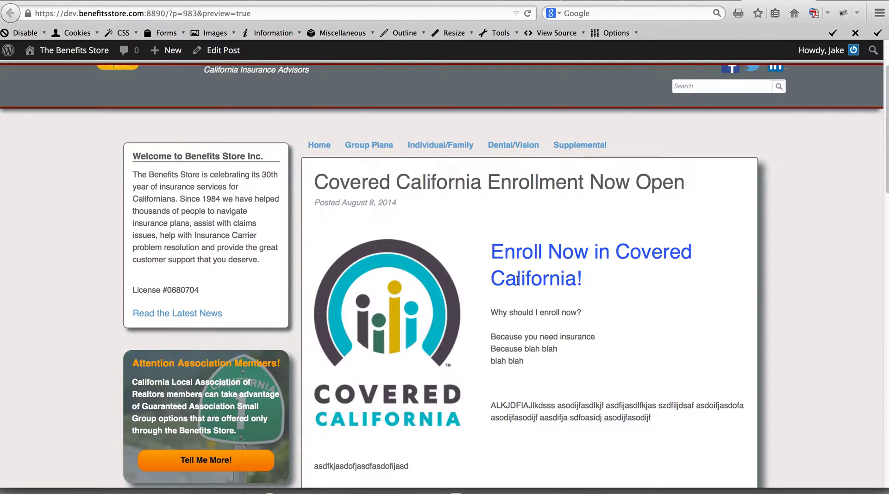
pyautogui.moveTo(493, 250); pyautogui.dragTo(692, 252)
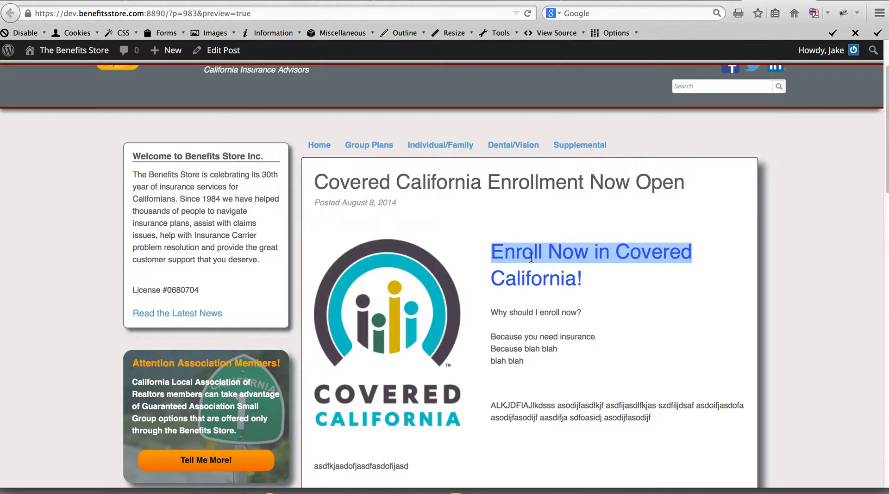
pyautogui.scroll(-2, 635, 301)
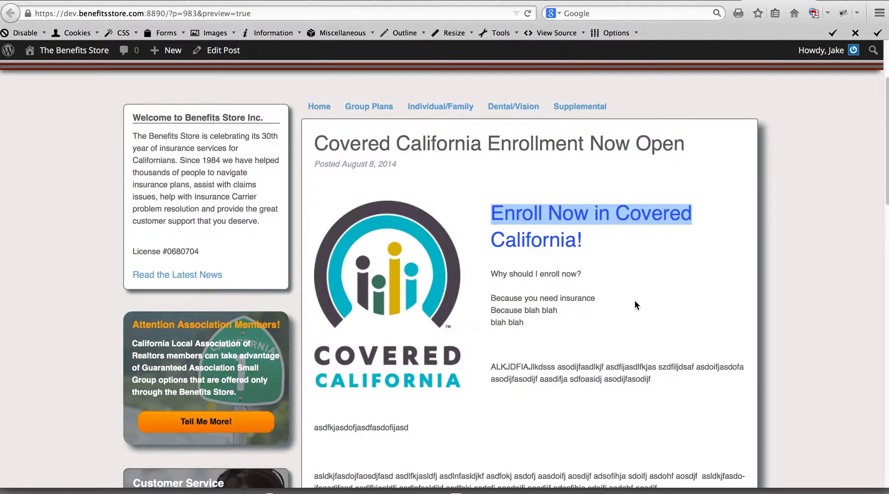
pyautogui.moveTo(593, 248); pyautogui.dragTo(488, 225)
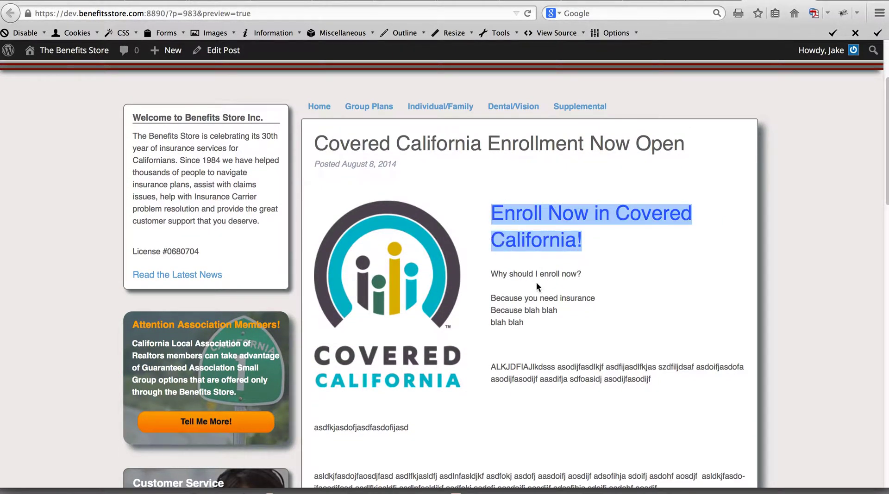
pyautogui.scroll(-2, 536, 284)
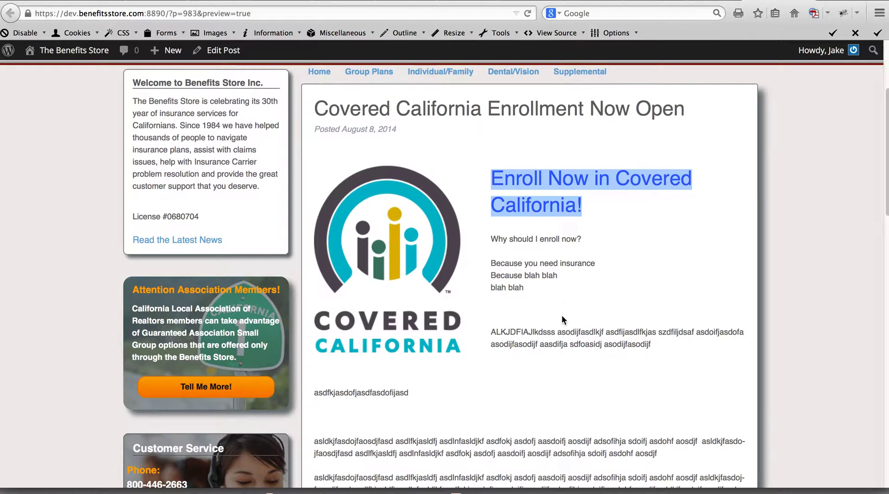
pyautogui.scroll(5, 561, 313)
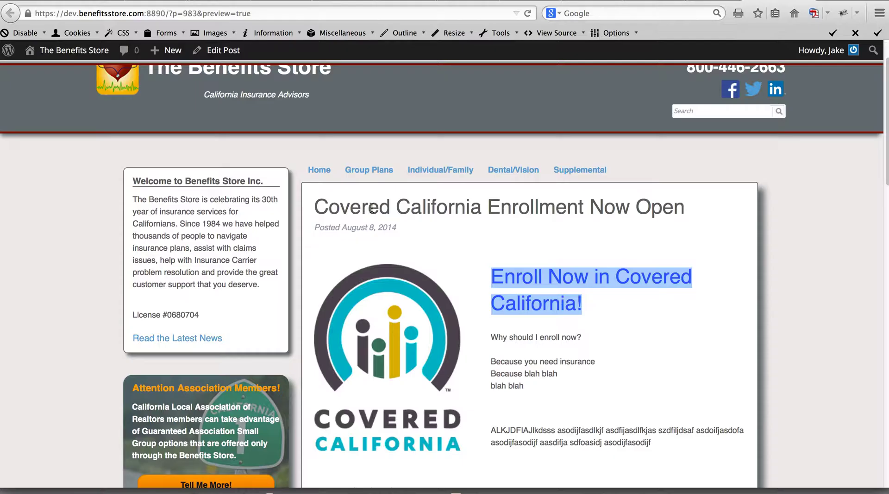
pyautogui.moveTo(250, 12); pyautogui.dragTo(163, 13)
pyautogui.click(200, 13)
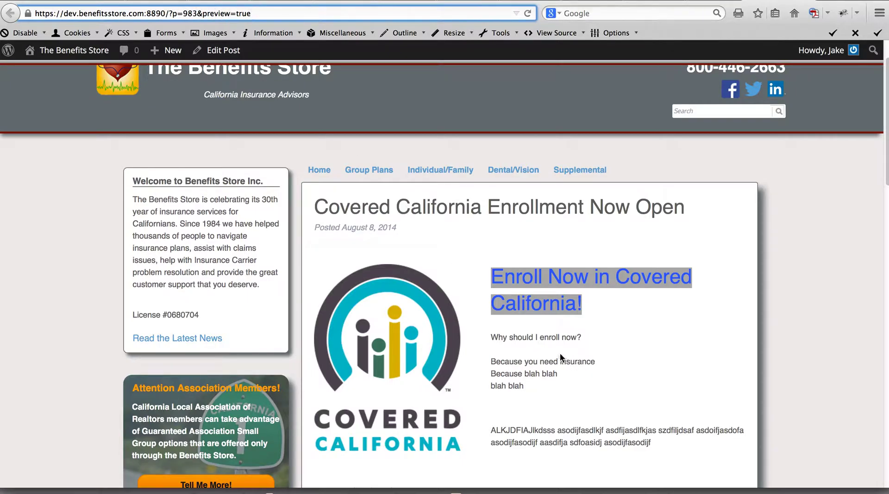
# Step: Review the rest of the preview, including the body text, group photo, category line and comment form
pyautogui.scroll(-3, 542, 346)
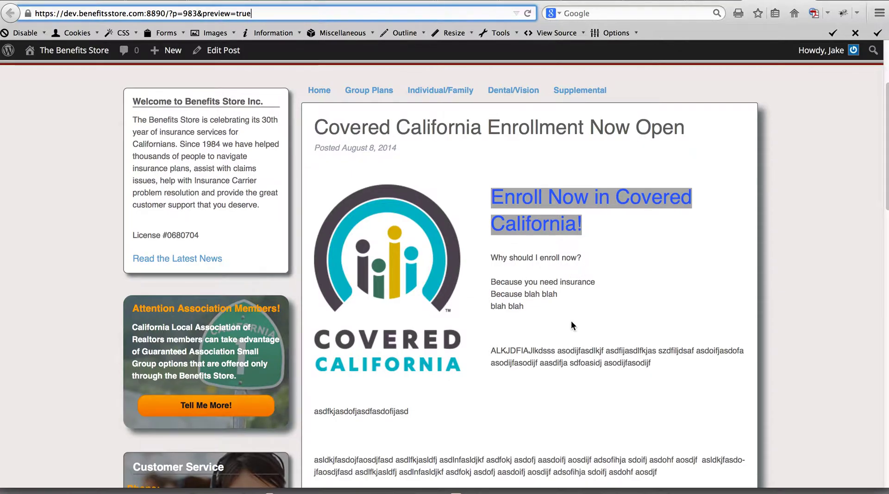
pyautogui.scroll(-6, 594, 309)
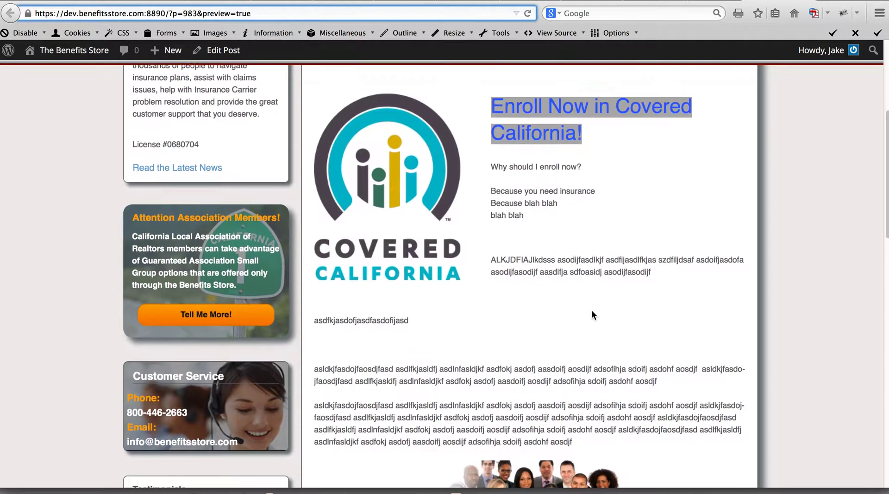
pyautogui.scroll(-12, 595, 307)
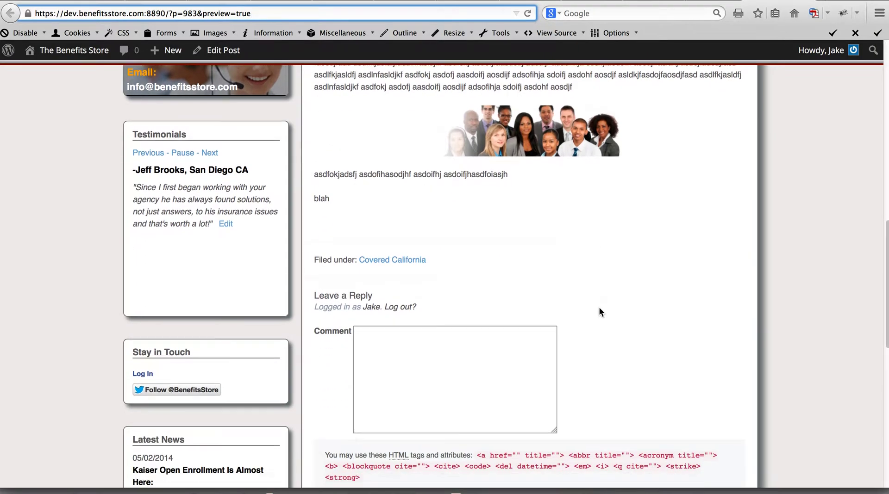
pyautogui.scroll(-4, 600, 309)
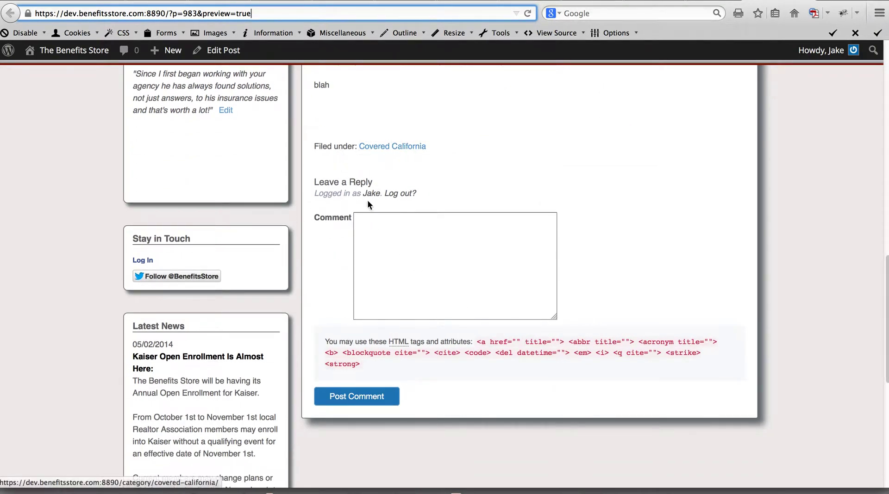
pyautogui.click(395, 231)
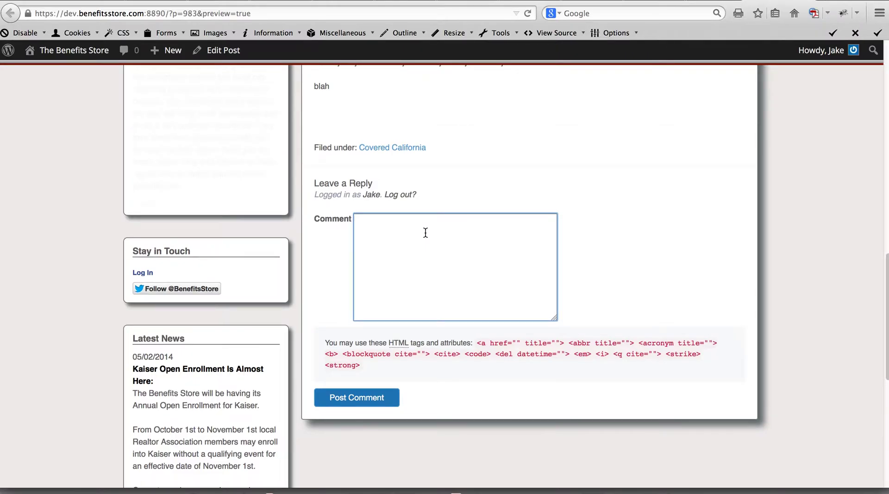
pyautogui.scroll(4, 425, 234)
pyautogui.scroll(8, 427, 235)
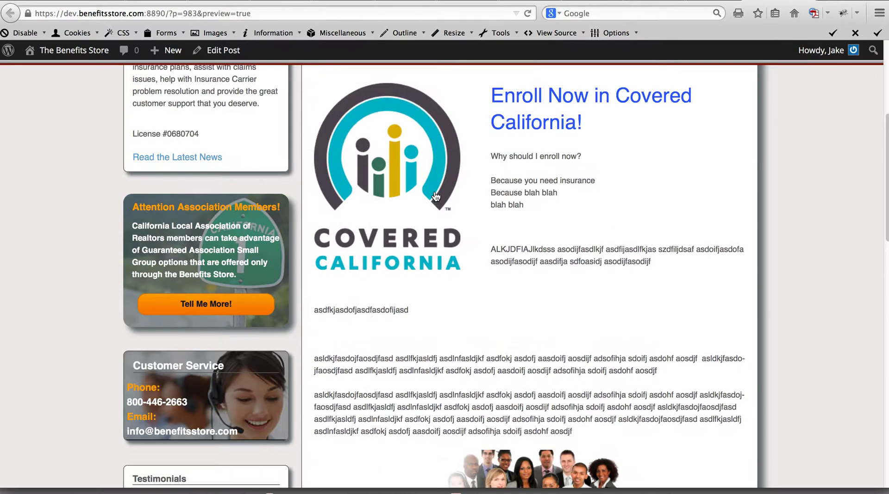
# Step: Return to the post editor, save the post as a draft and open the list of all posts
pyautogui.click(714, 1)
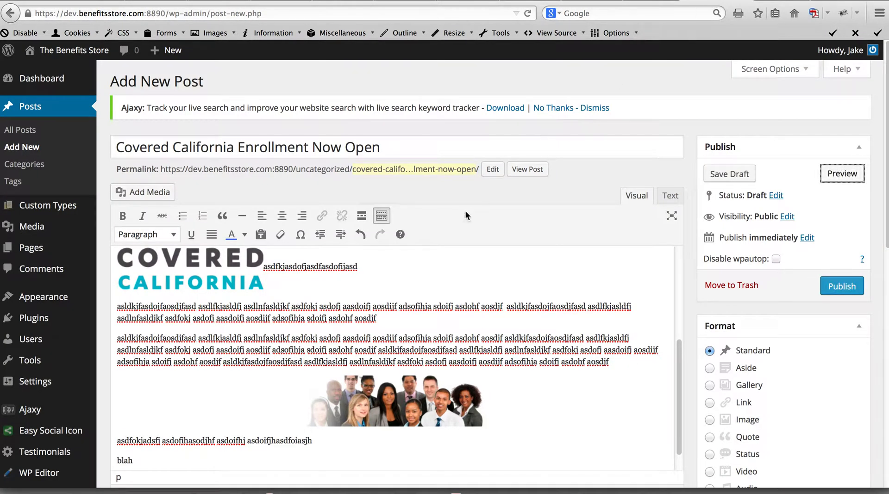
pyautogui.click(732, 179)
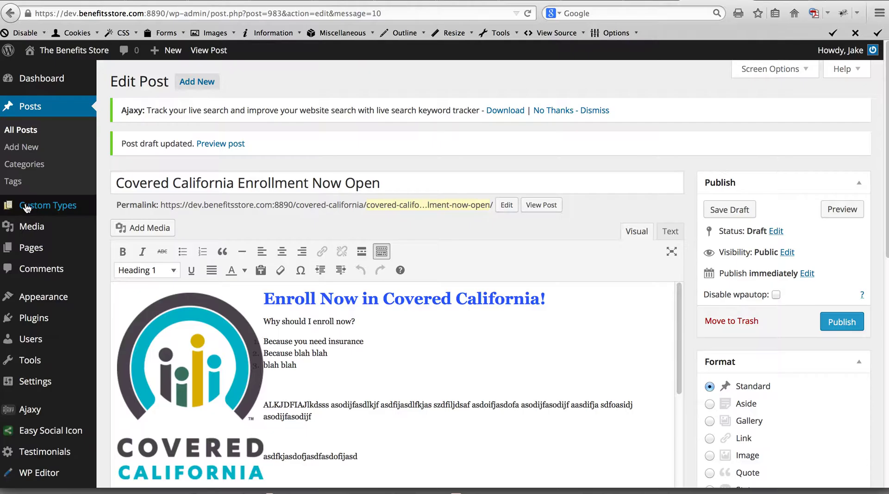
pyautogui.click(27, 131)
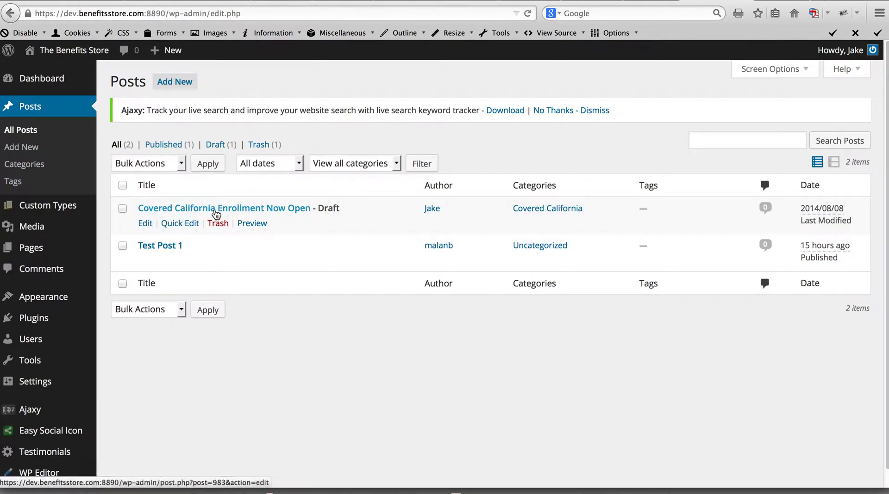
# Step: Use Quick Edit on the "Covered California Enrollment Now Open" draft to disallow comments, keeping the same author, and update it
pyautogui.click(178, 224)
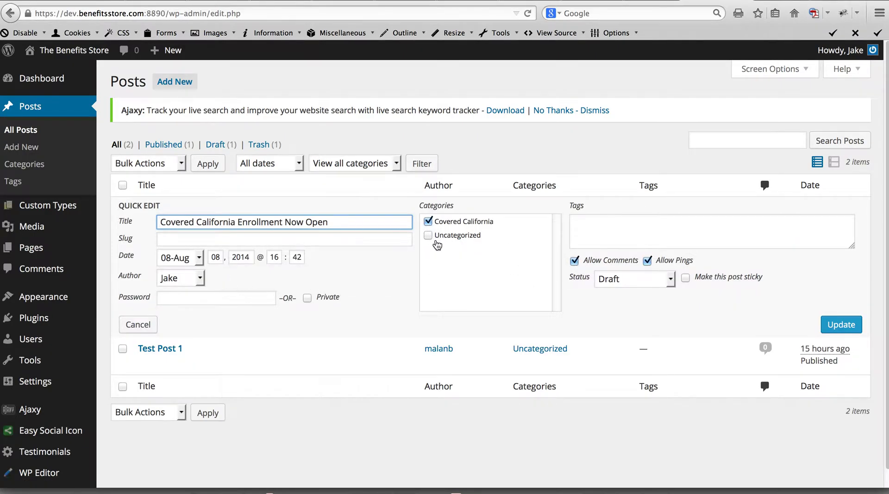
pyautogui.click(575, 262)
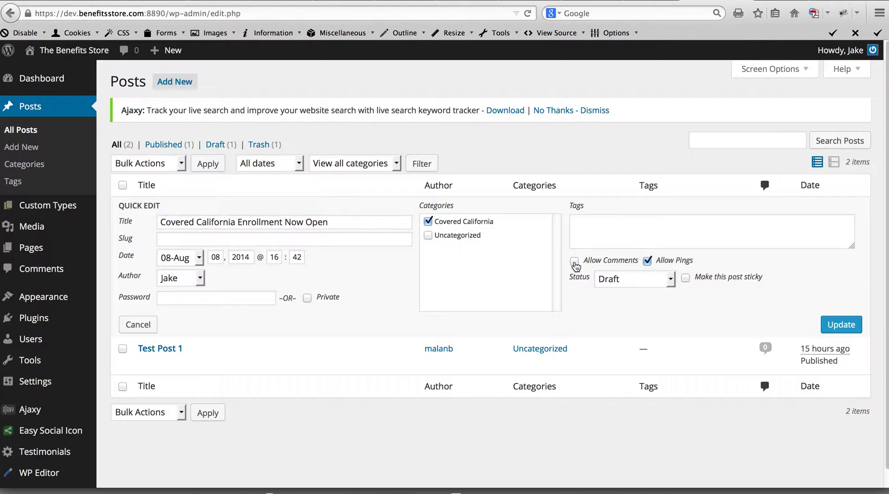
pyautogui.click(201, 278)
pyautogui.click(201, 280)
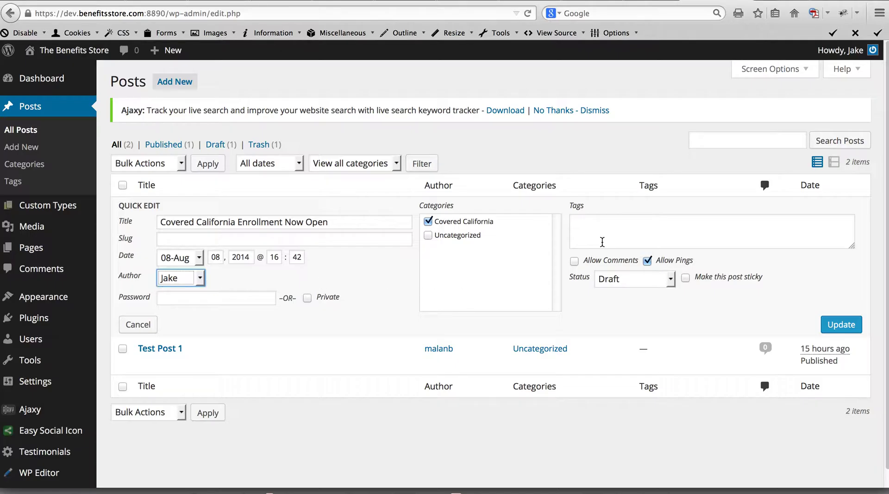
pyautogui.click(844, 326)
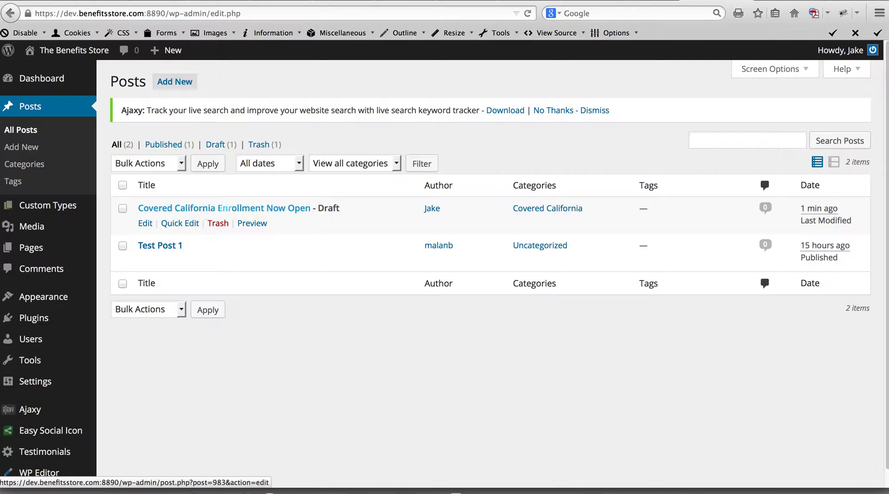
# Step: Preview the draft again with the page reloaded and check the comment area below the category line
pyautogui.click(251, 223)
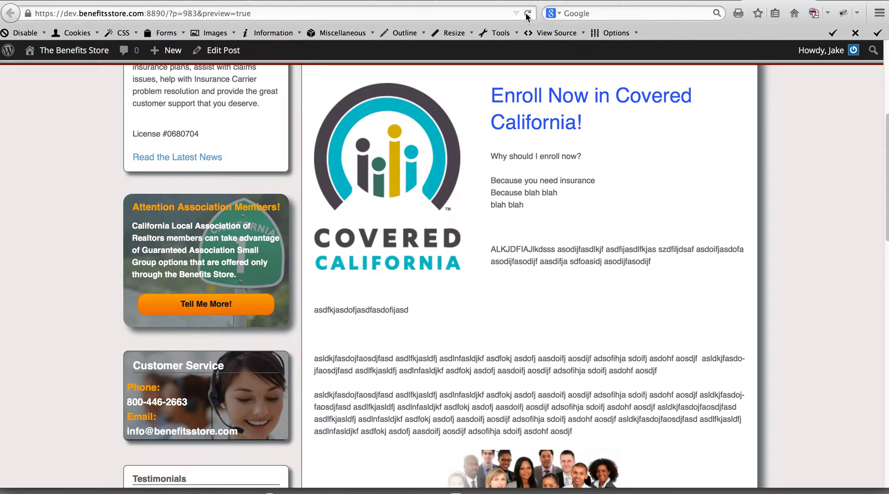
pyautogui.click(528, 14)
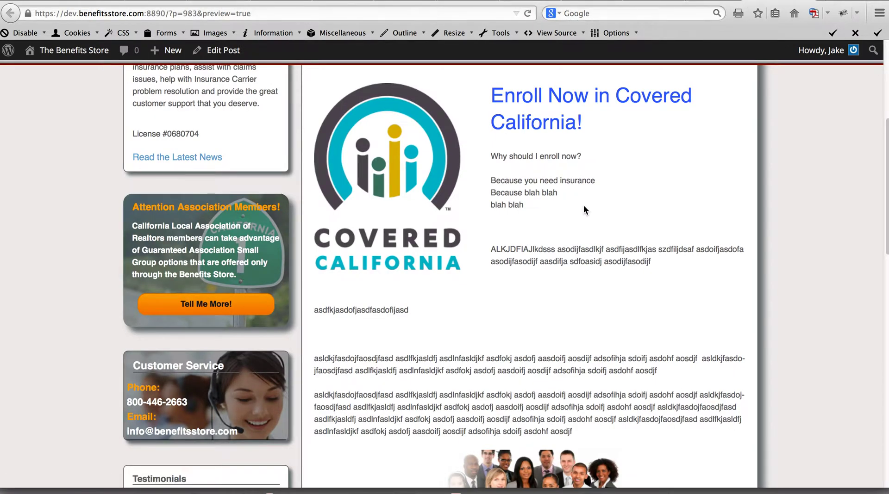
pyautogui.scroll(-5, 583, 205)
pyautogui.scroll(-4, 444, 258)
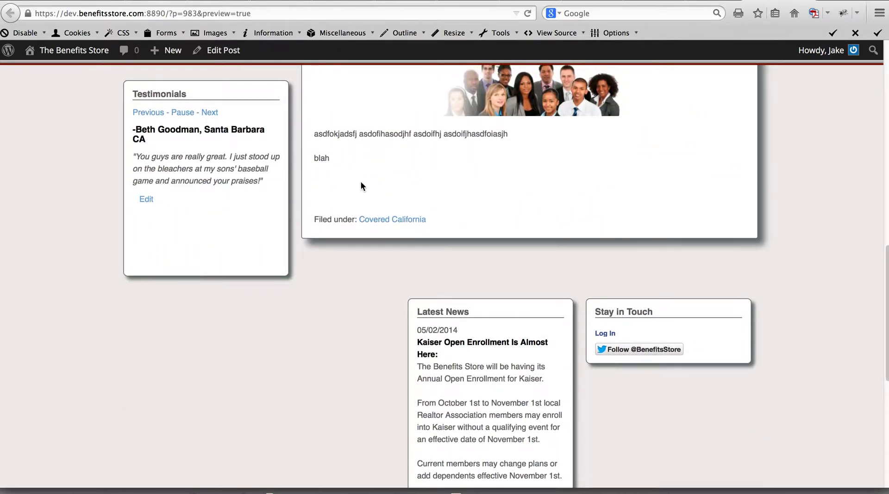
pyautogui.scroll(2, 362, 188)
pyautogui.scroll(10, 371, 194)
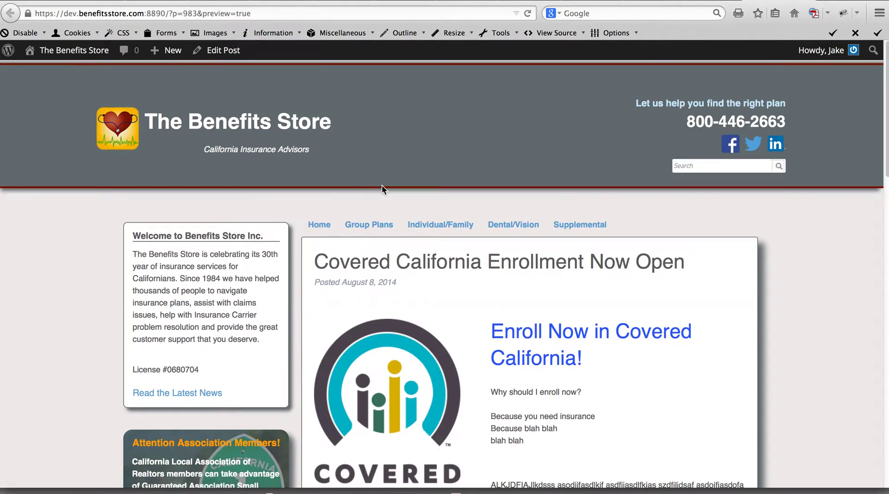
# Step: Return to the posts list and open the "Covered California Enrollment Now Open" draft for full editing
pyautogui.click(704, 1)
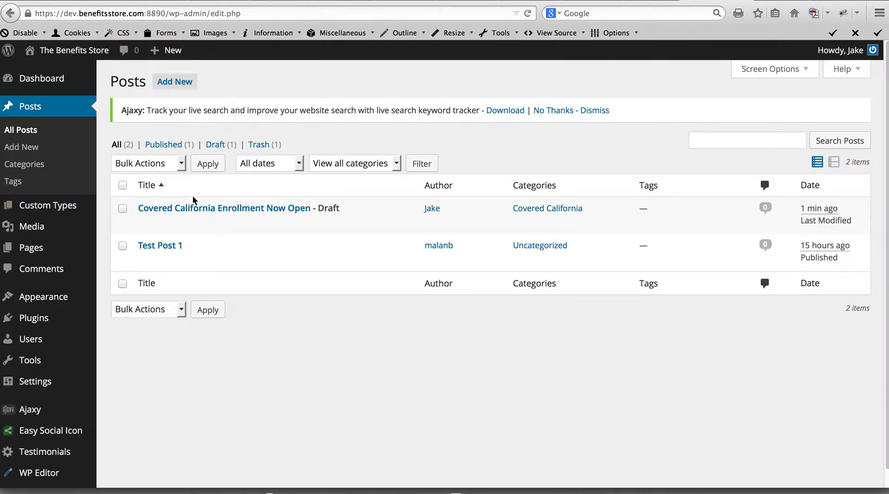
pyautogui.moveTo(172, 213)
pyautogui.click(146, 225)
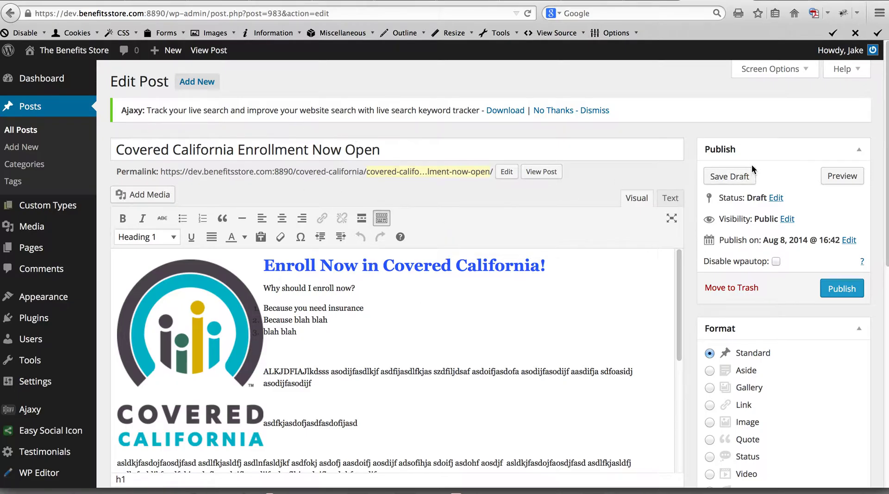
# Step: Review the publish date fields, keep Aug 8, 2014 @ 16:42, and publish the post
pyautogui.click(850, 241)
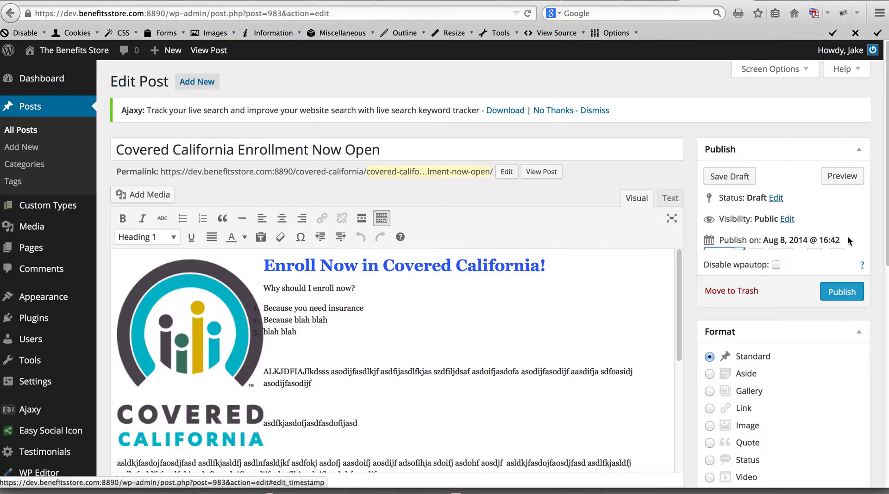
pyautogui.click(756, 257)
pyautogui.click(780, 257)
pyautogui.click(813, 257)
pyautogui.click(832, 257)
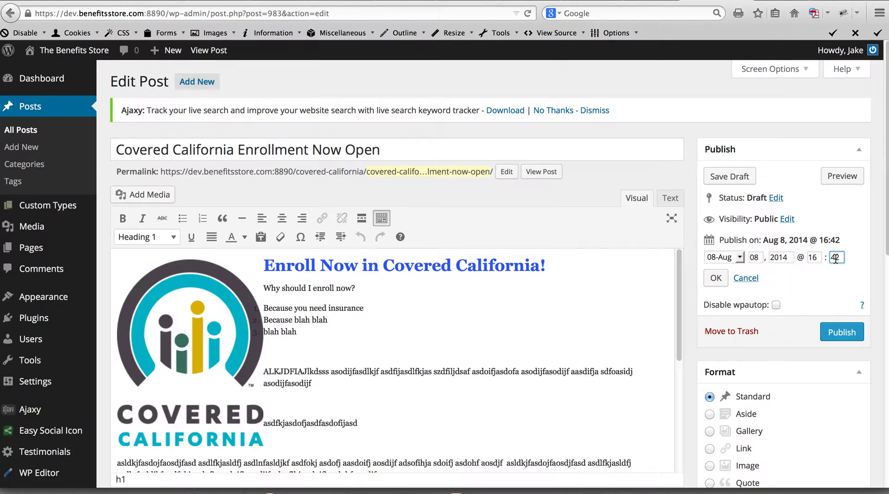
pyautogui.click(716, 277)
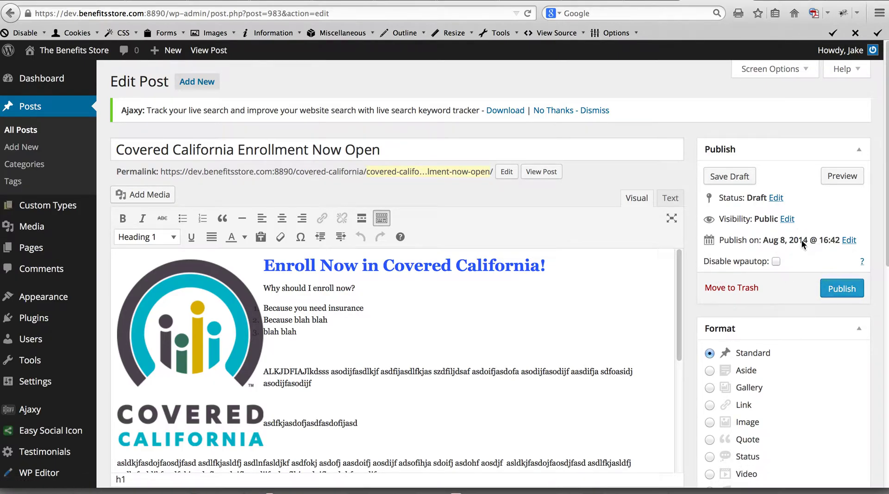
pyautogui.click(842, 289)
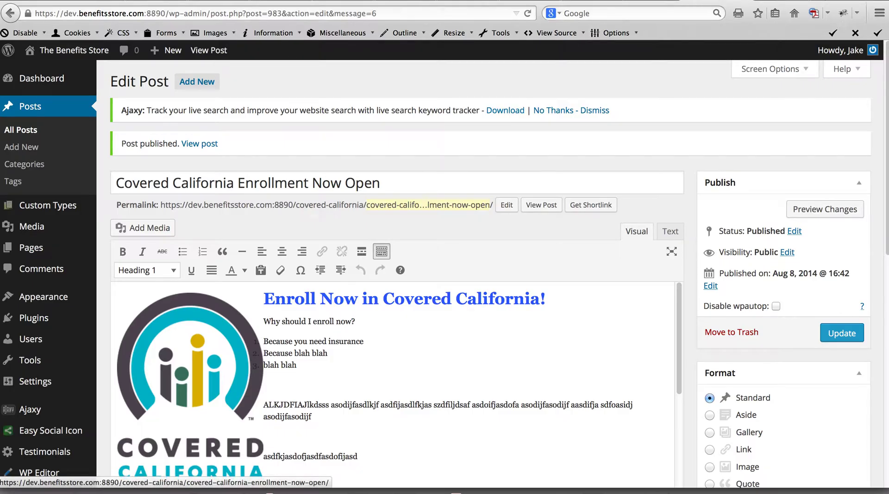
# Step: Log out of WordPress and go back to The Benefits Store home page
pyautogui.moveTo(841, 54)
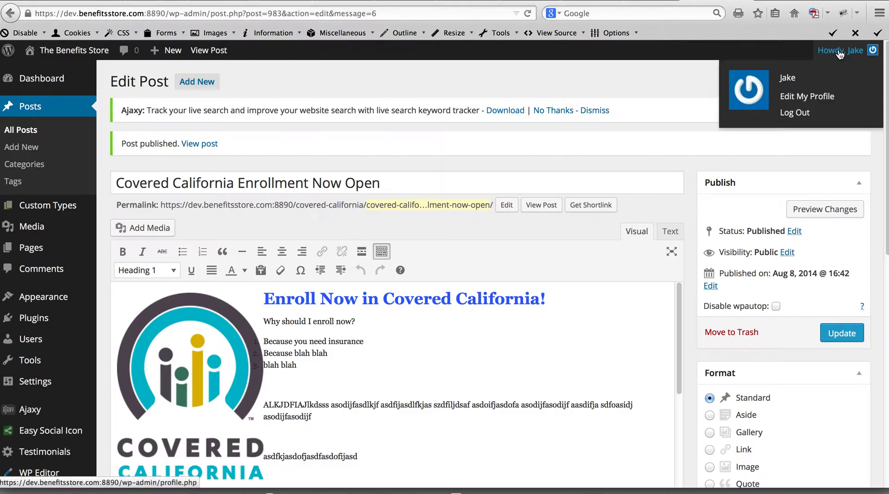
pyautogui.click(804, 115)
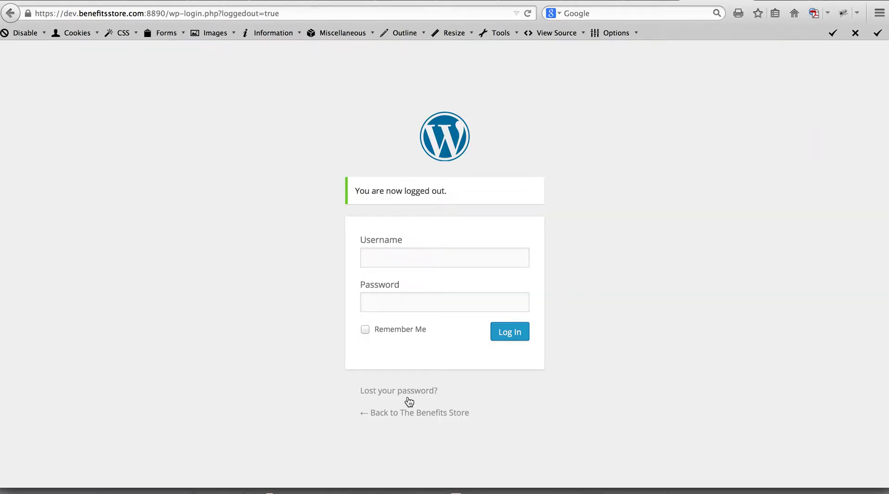
pyautogui.click(388, 414)
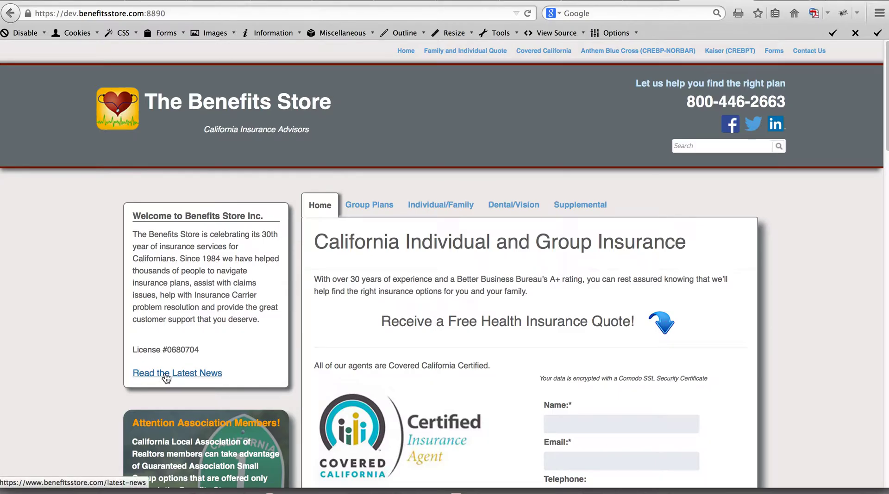
pyautogui.click(183, 13)
pyautogui.click(174, 15)
pyautogui.write('/lat')
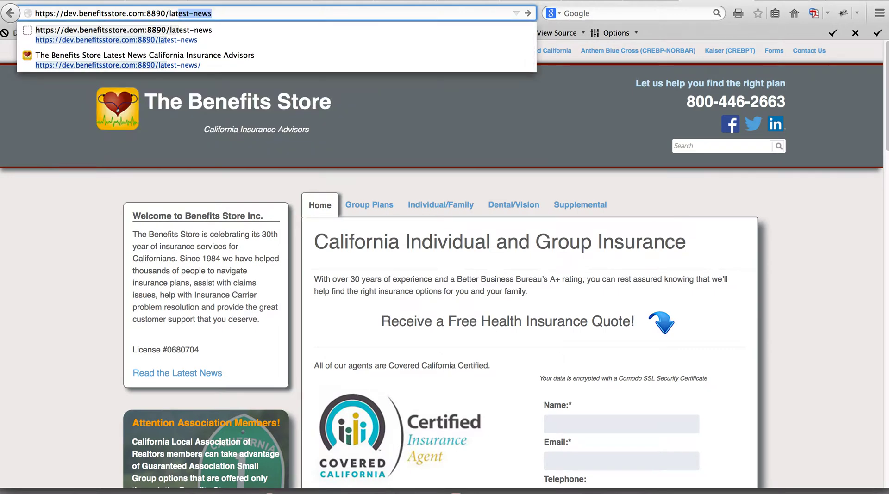
pyautogui.press('Return')
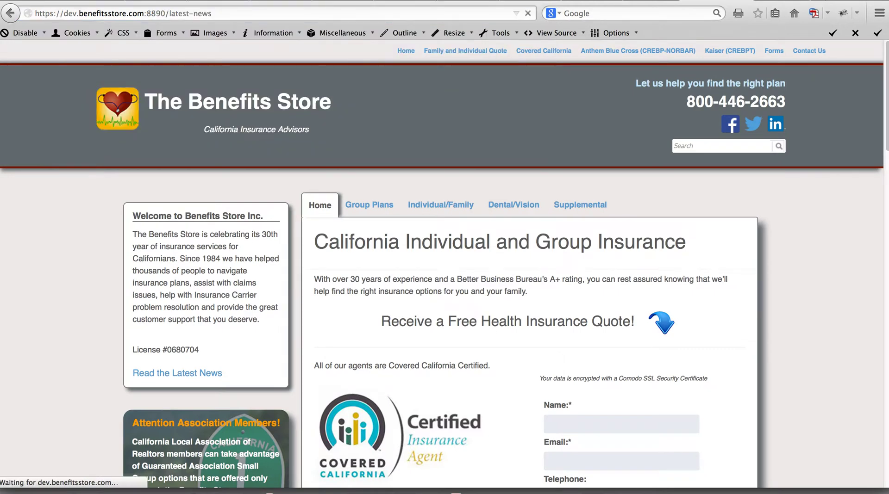
# Step: Look through the latest news page, from the published Covered California post down to Test Post 1
pyautogui.scroll(-10, 470, 190)
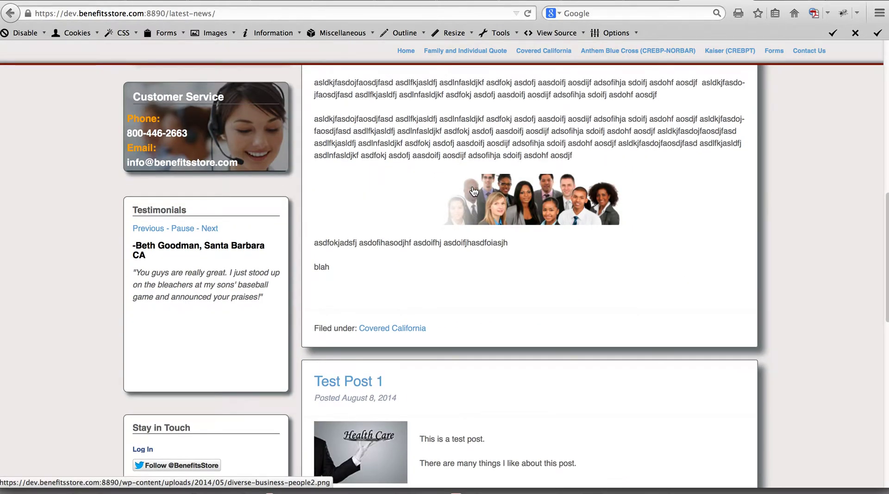
pyautogui.scroll(-5, 473, 192)
pyautogui.scroll(-5, 381, 217)
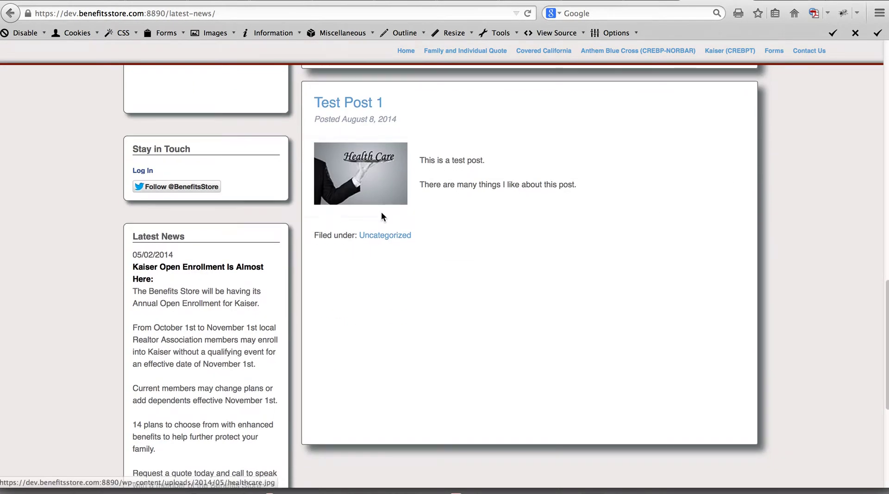
pyautogui.scroll(15, 391, 207)
pyautogui.scroll(6, 394, 206)
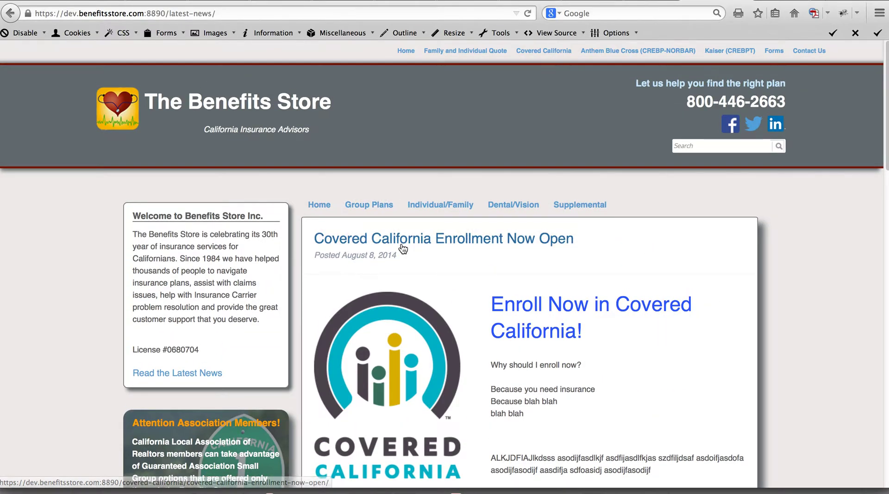
# Step: Open the "Covered California Enrollment Now Open" post on its own page, review it, and return to the site's home page
pyautogui.click(389, 244)
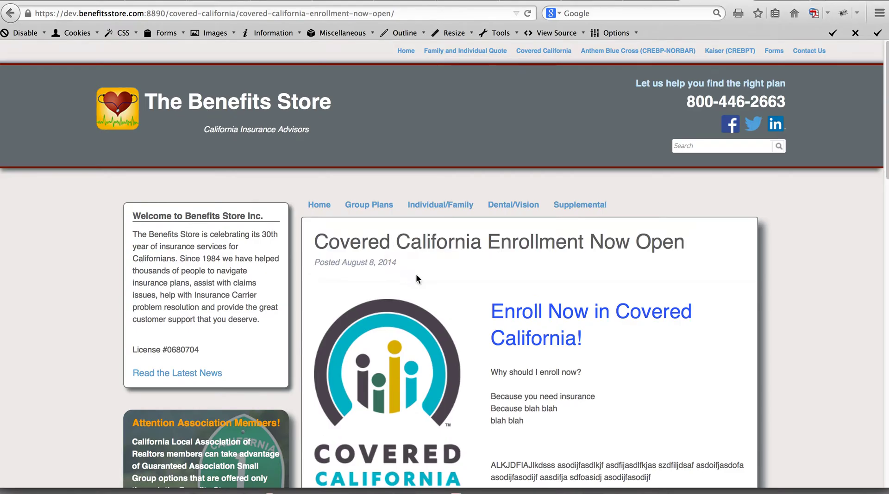
pyautogui.scroll(-10, 464, 274)
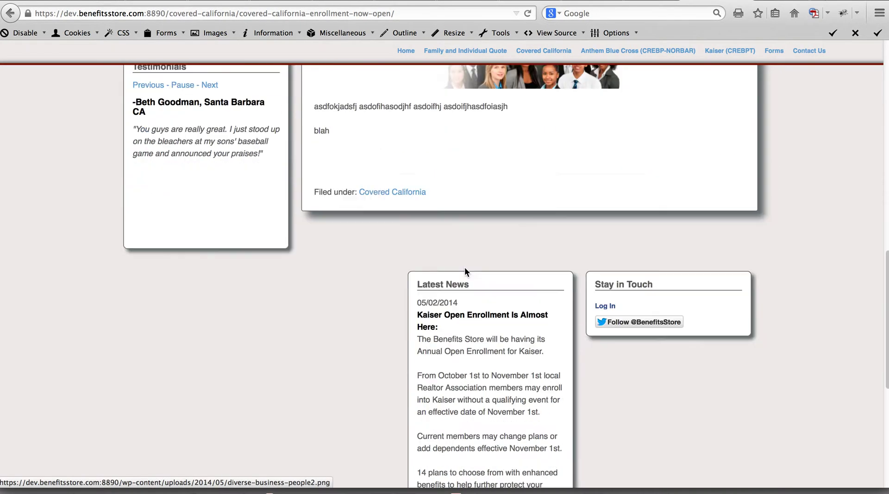
pyautogui.scroll(3, 465, 267)
pyautogui.scroll(7, 465, 267)
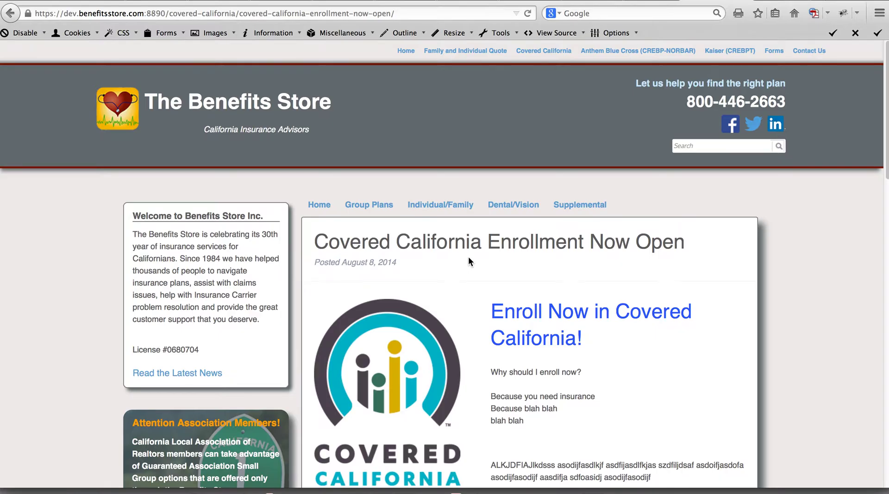
pyautogui.click(327, 206)
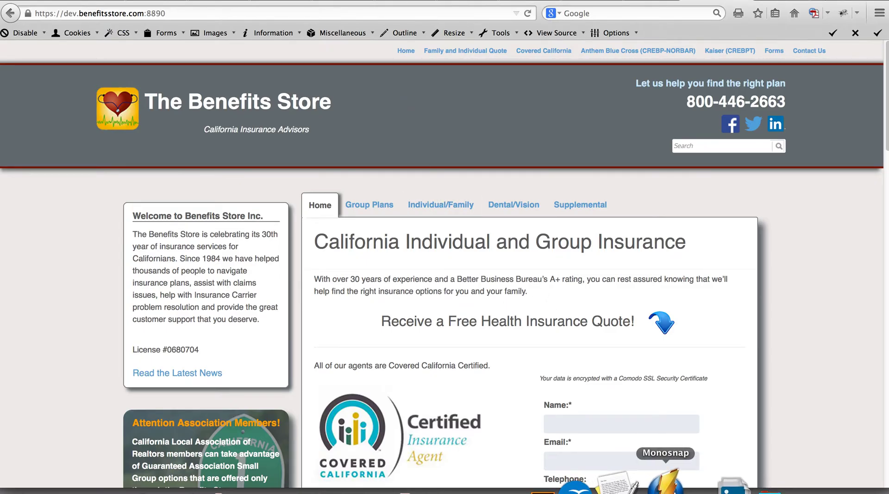
pyautogui.click(666, 484)
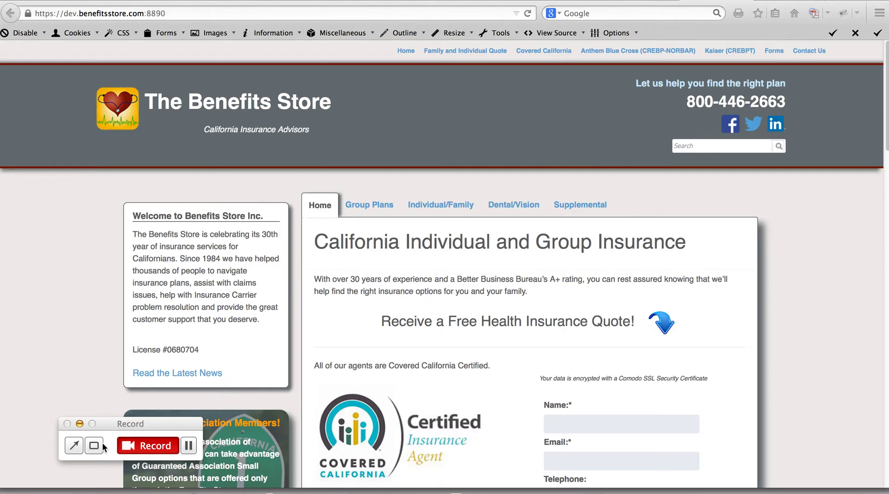
pyautogui.click(153, 447)
pyautogui.click(140, 447)
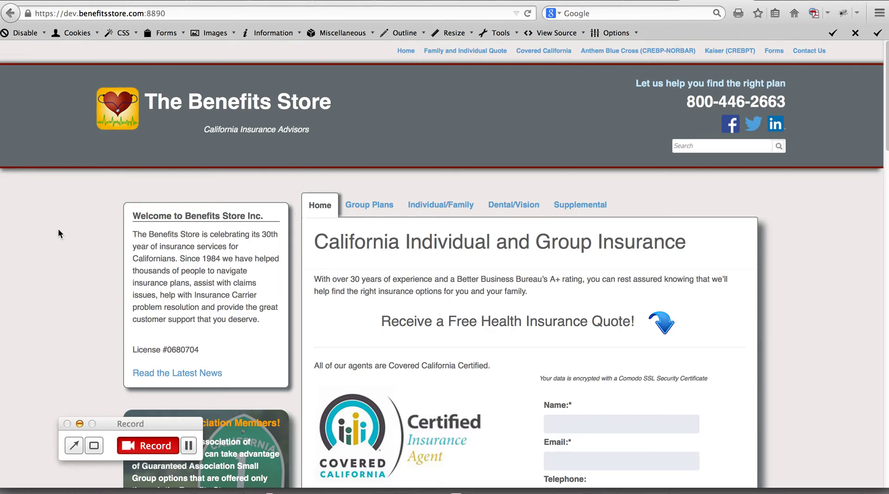
pyautogui.click(2, 1)
pyautogui.moveTo(662, 491)
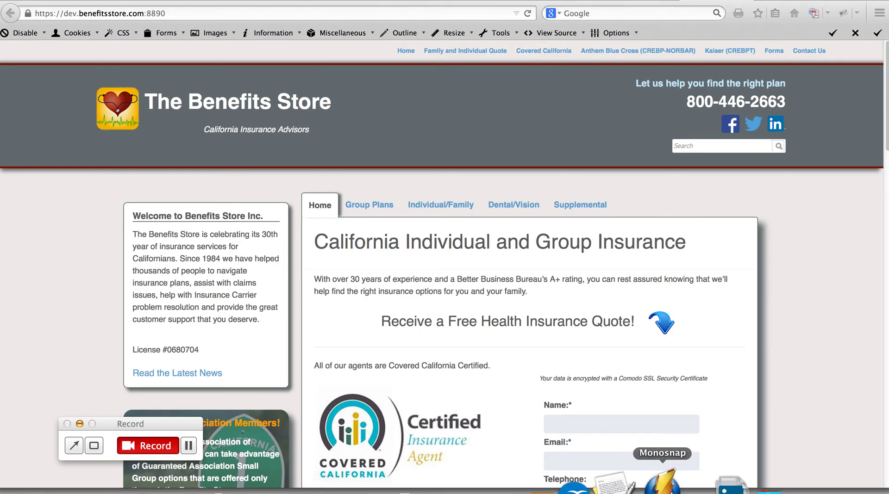